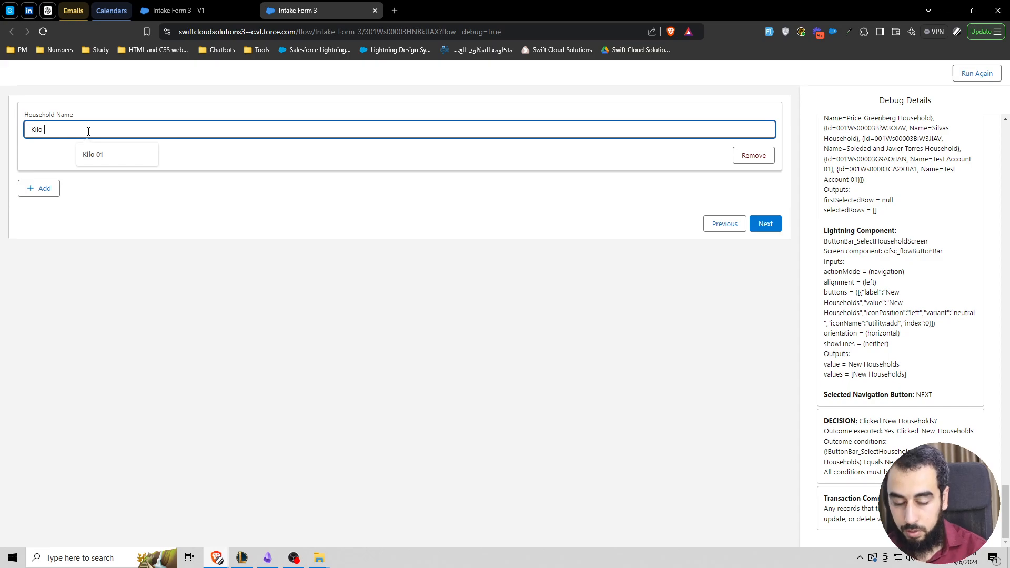
Step: Name the new household Kilo 02 and continue to the household selection
text(01 M)
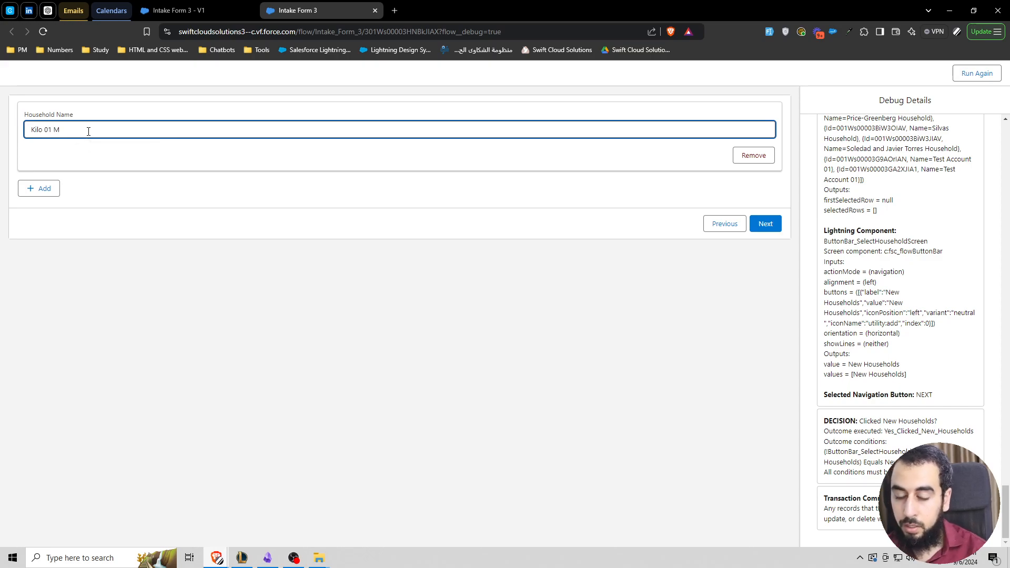
text( 01)
key(ctrl+a)
click(277, 215)
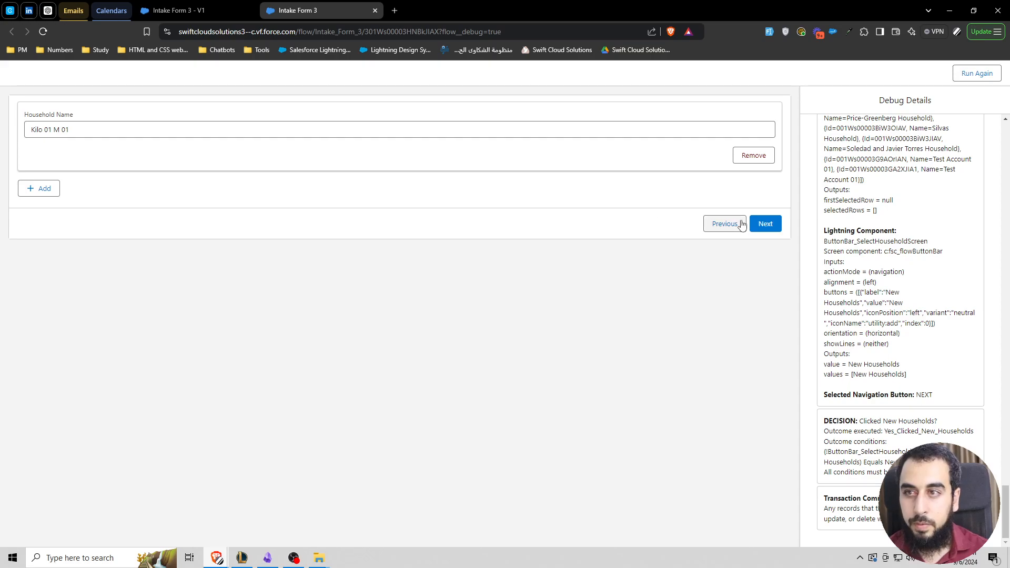
drag(52, 130, 192, 136)
key(BackSpace)
key(BackSpace)
key(BackSpace)
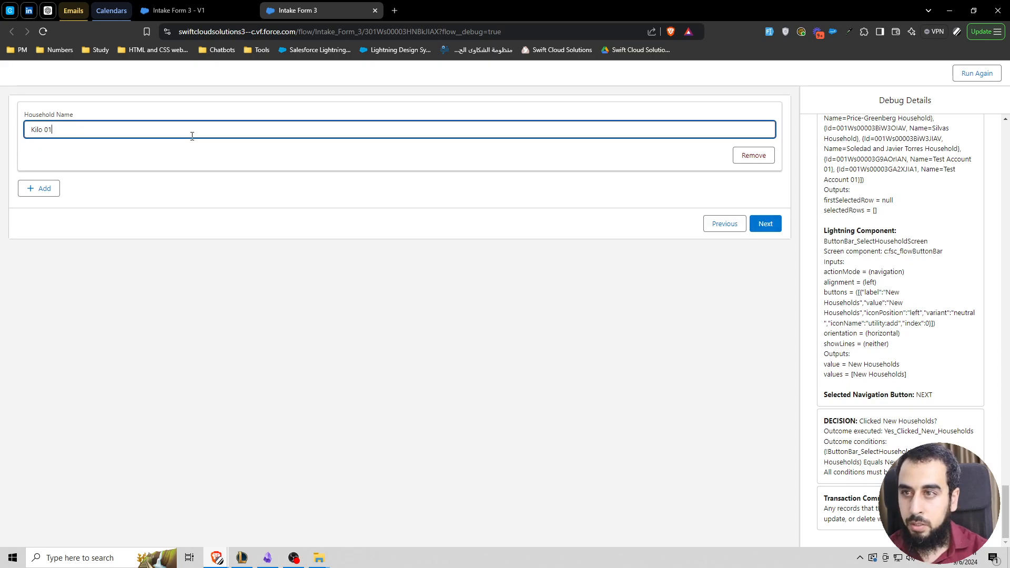
text(2)
key(ctrl+a)
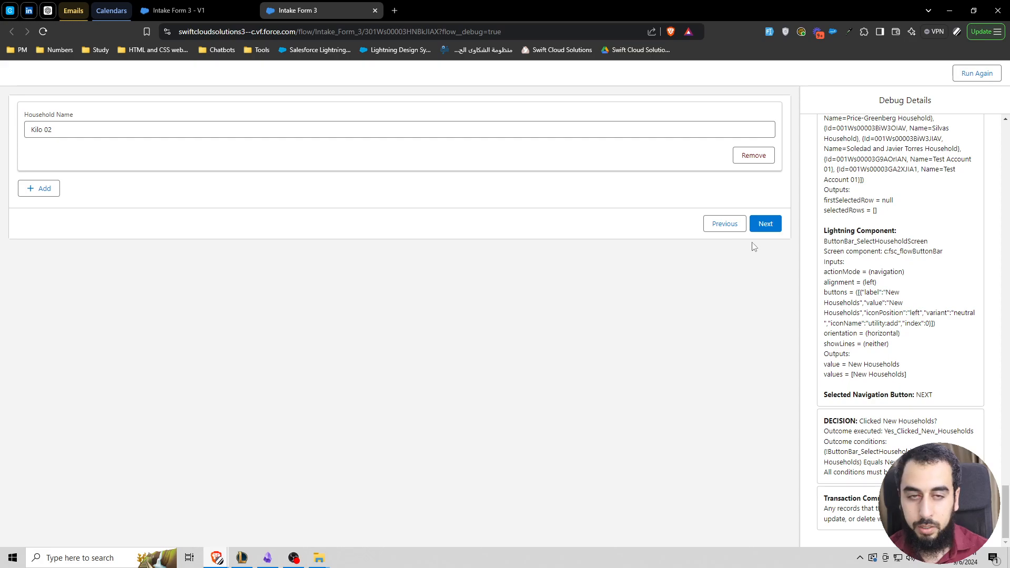
click(765, 223)
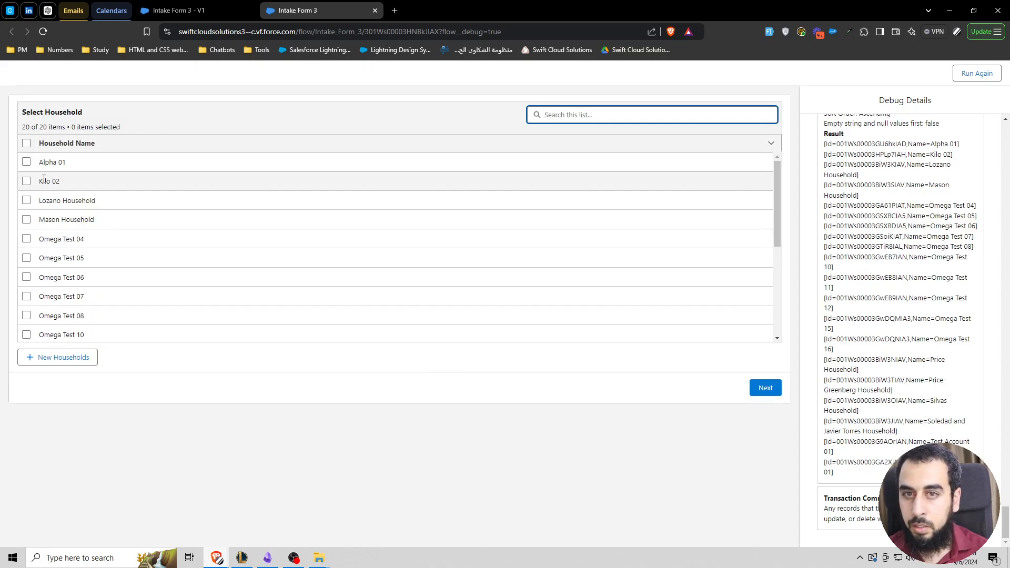
Step: Select the Kilo 02 household for the intake and open the entry form for new participants
click(26, 181)
click(765, 388)
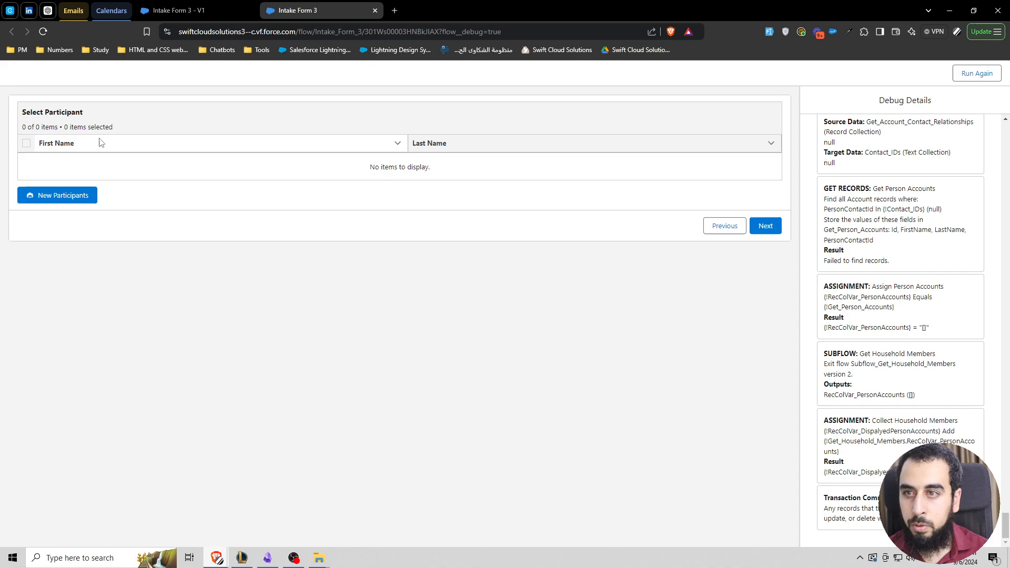
click(49, 196)
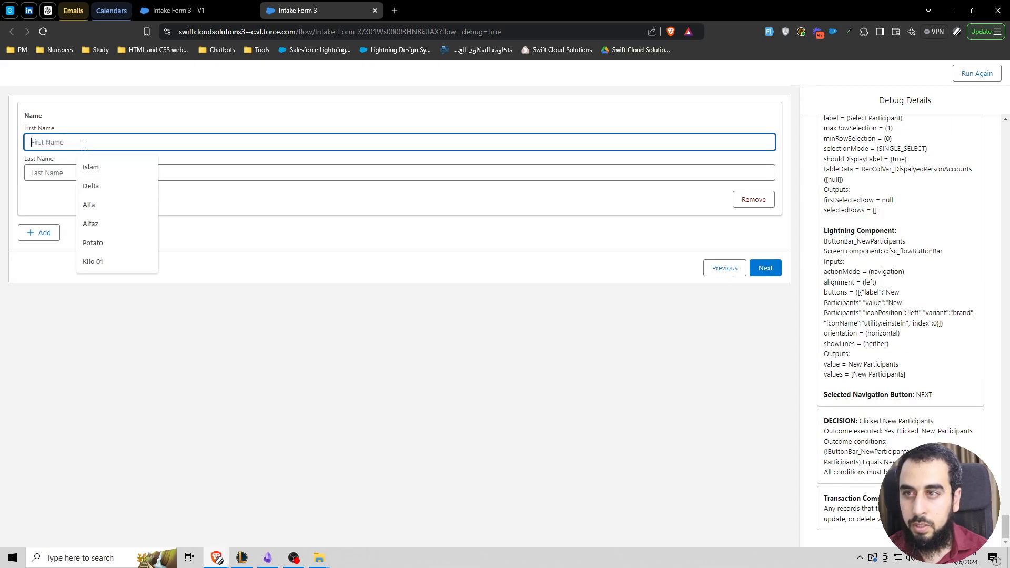
Step: Enter Kilo 02 M as the new participant's first and last name and submit the participant
text(Kilo 02)
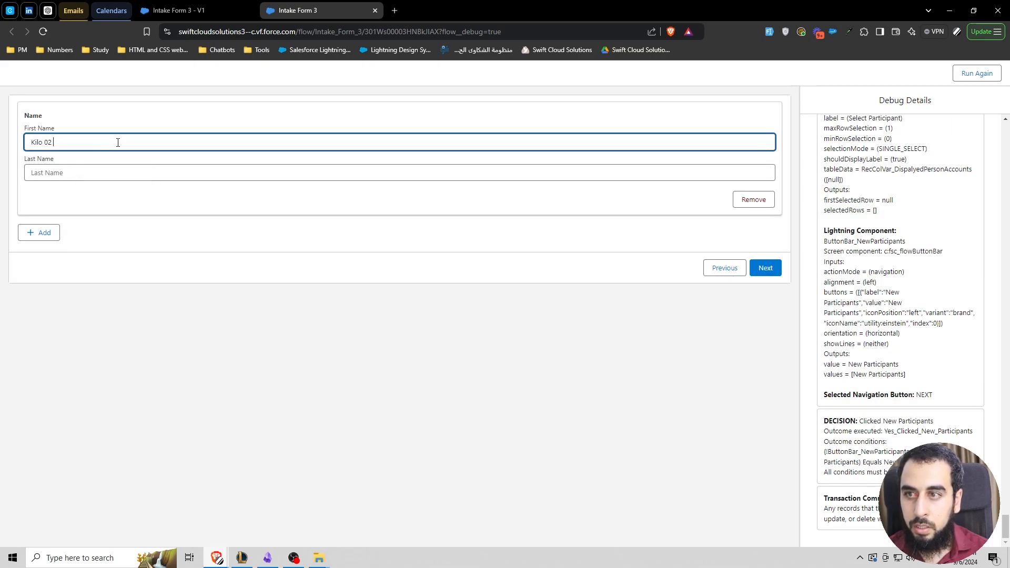
text( M)
key(ctrl+a)
key(ctrl+c)
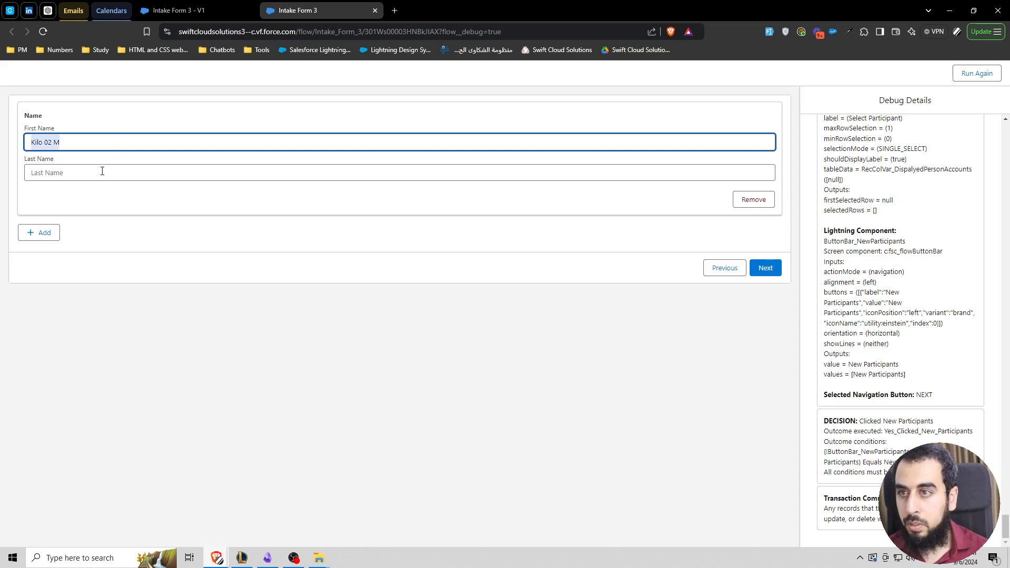
click(102, 171)
key(ctrl+v)
click(764, 267)
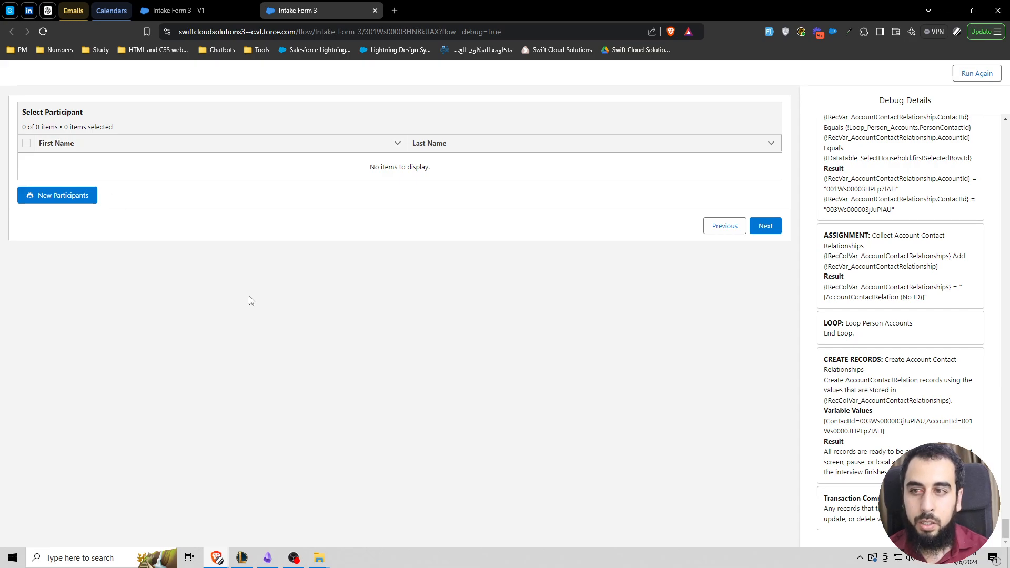
Step: Search the debug details for "Kilo 02 M" and review the New Participants Screen outputs and the Assign New Participant assignment
key(ctrl+f)
text(Kilo 02 M)
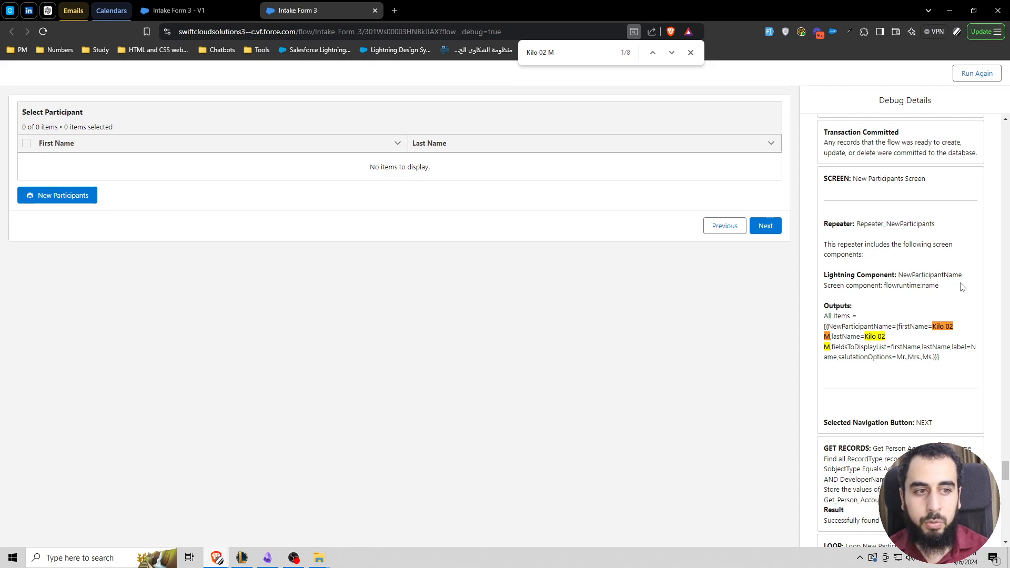
double_click(837, 179)
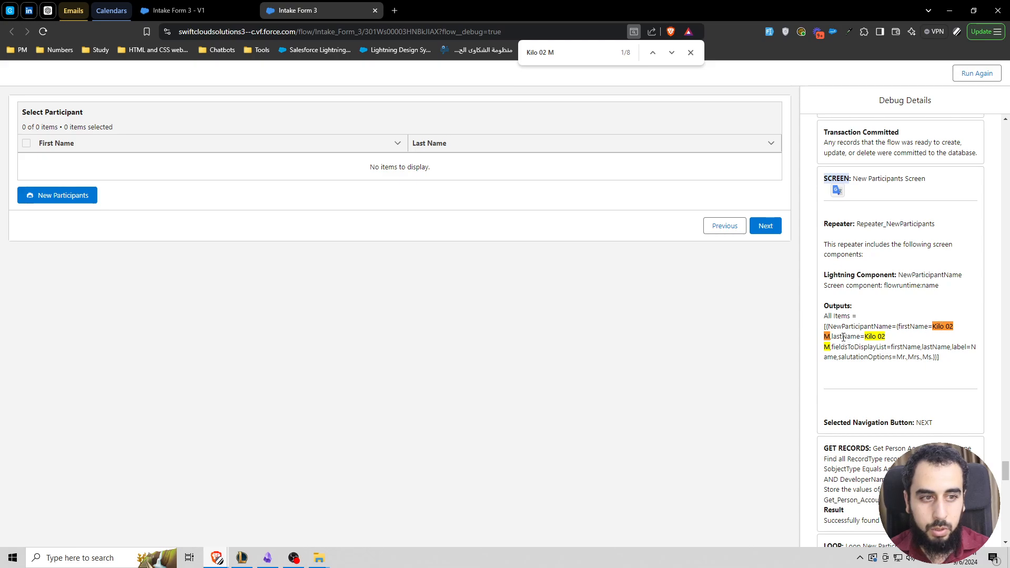
scroll(873, 324, down, 3)
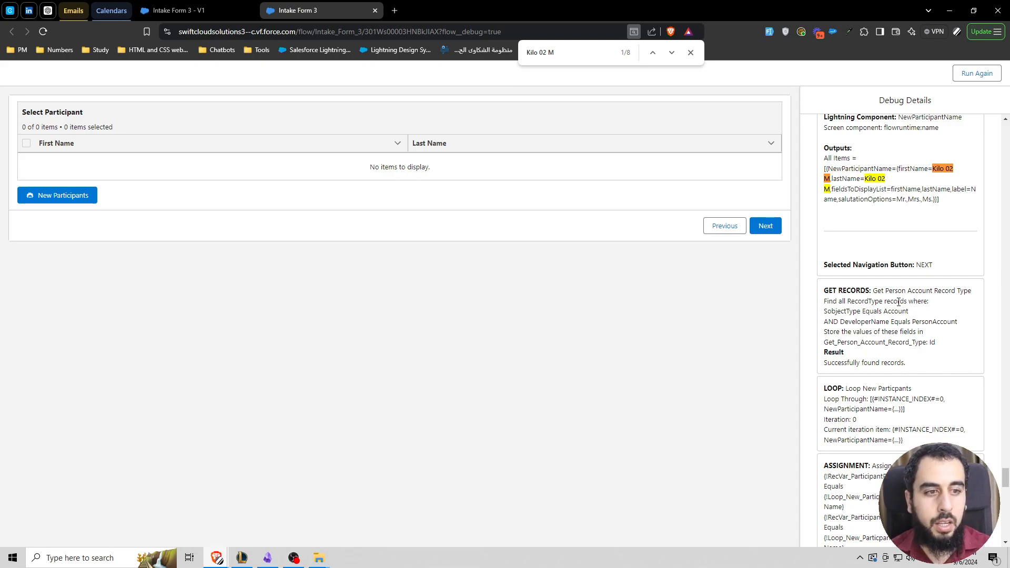
scroll(898, 301, down, 6)
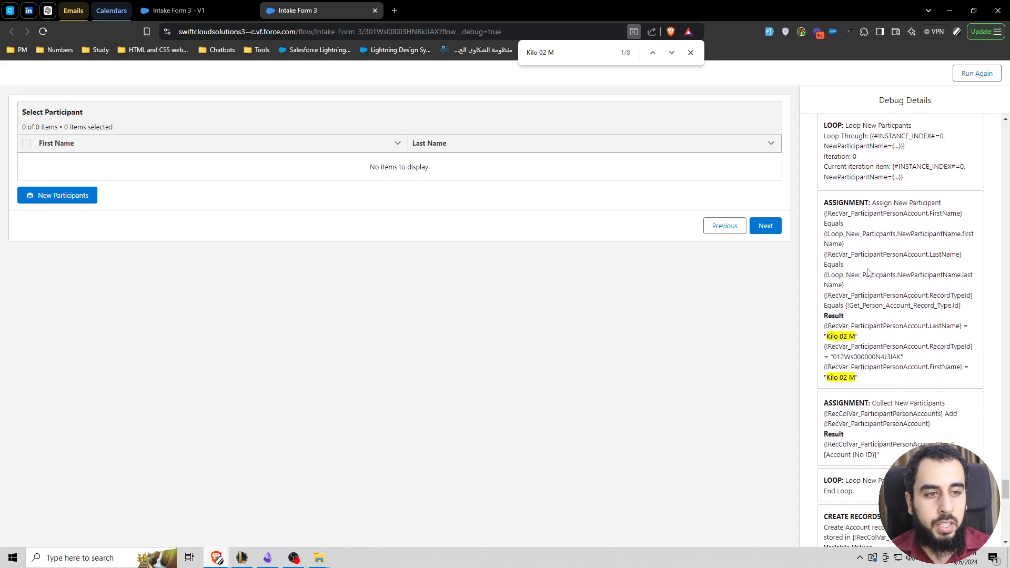
scroll(870, 241, up, 1)
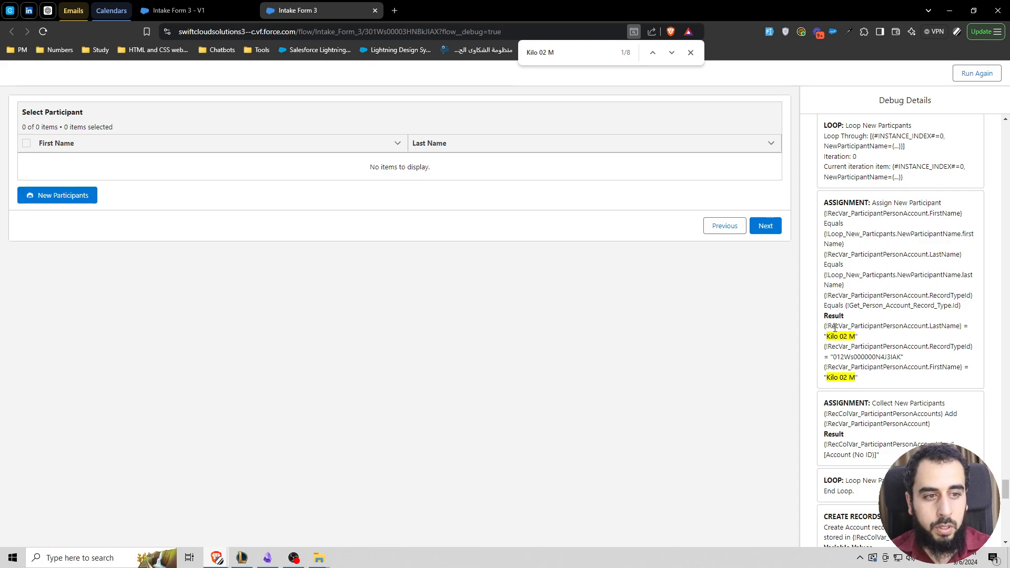
drag(835, 326, 853, 345)
double_click(902, 326)
scroll(898, 331, down, 3)
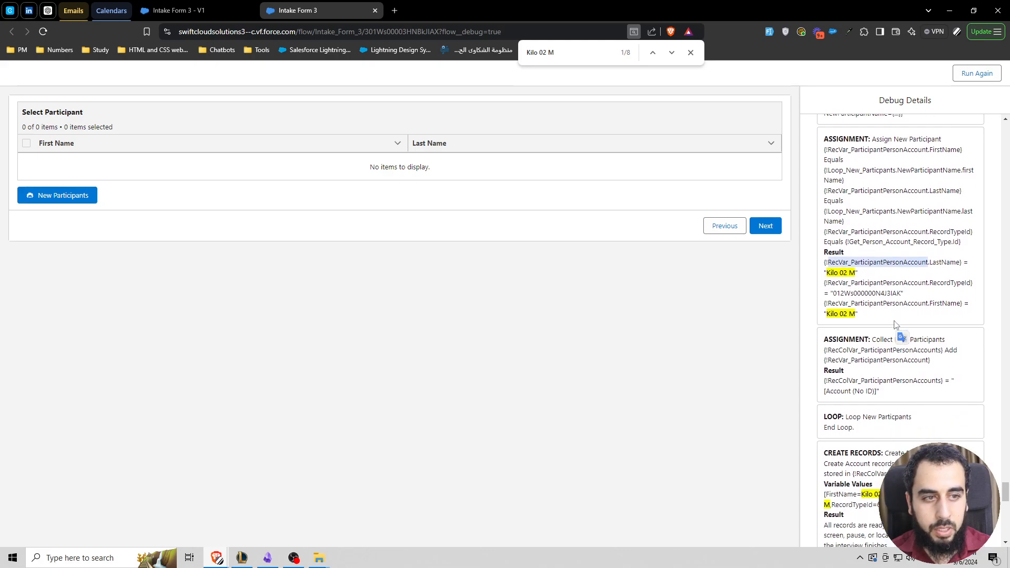
Step: Review the Create Person Accounts, Person Account IDs and Get Created Person Accounts entries in the debug details
scroll(852, 316, down, 1)
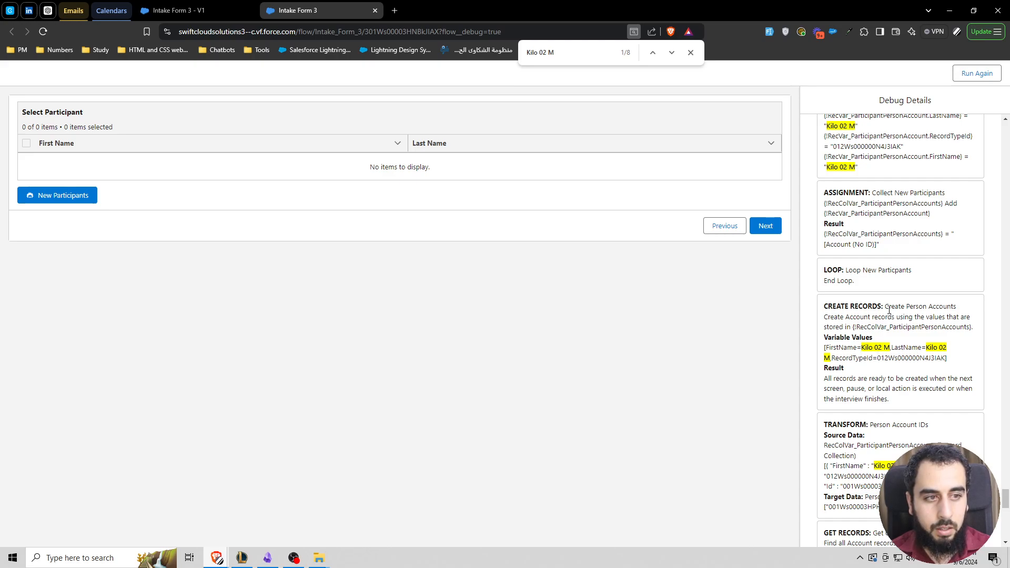
drag(887, 307, 957, 307)
scroll(906, 309, down, 3)
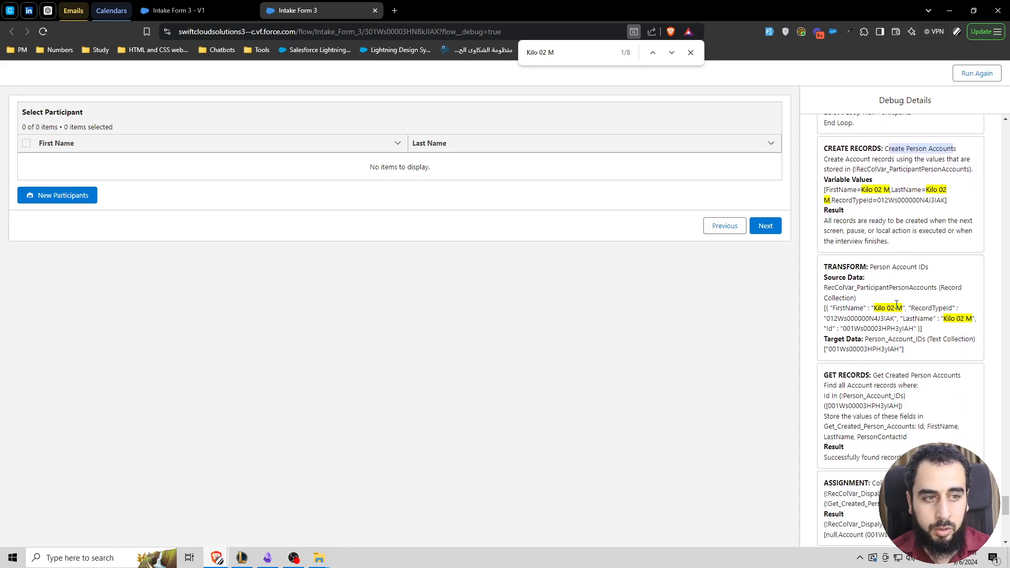
scroll(896, 305, down, 1)
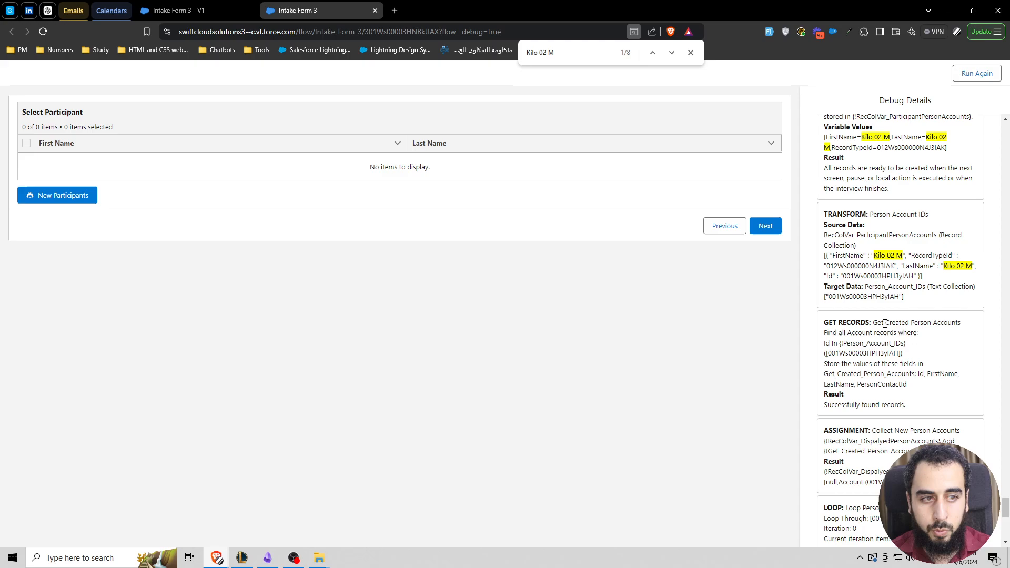
drag(885, 323, 960, 324)
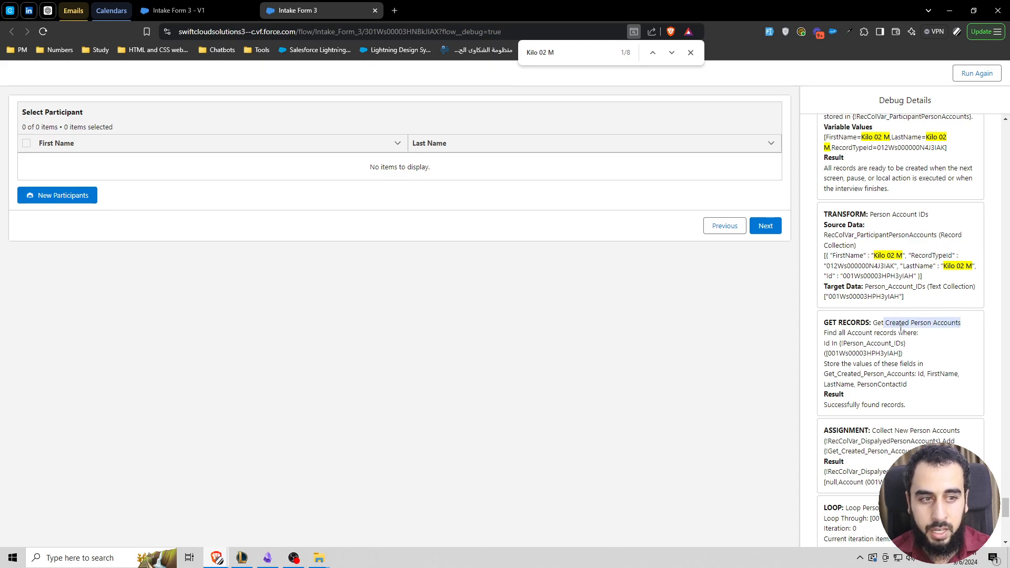
scroll(891, 352, down, 1)
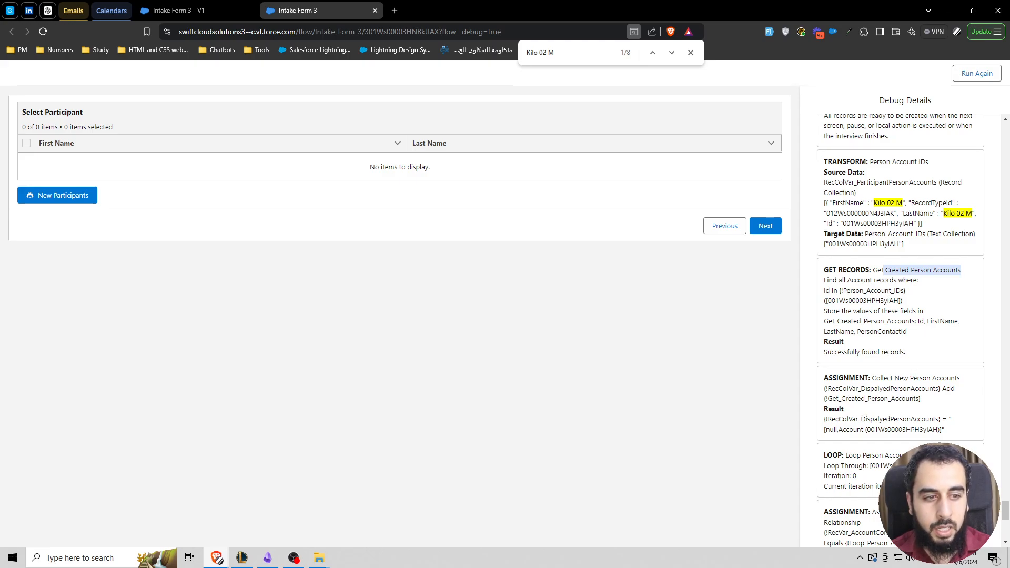
Step: Examine the result of the Collect New Person Accounts assignment, comparing each item in the displayed person accounts collection
click(914, 423)
drag(947, 431, 822, 378)
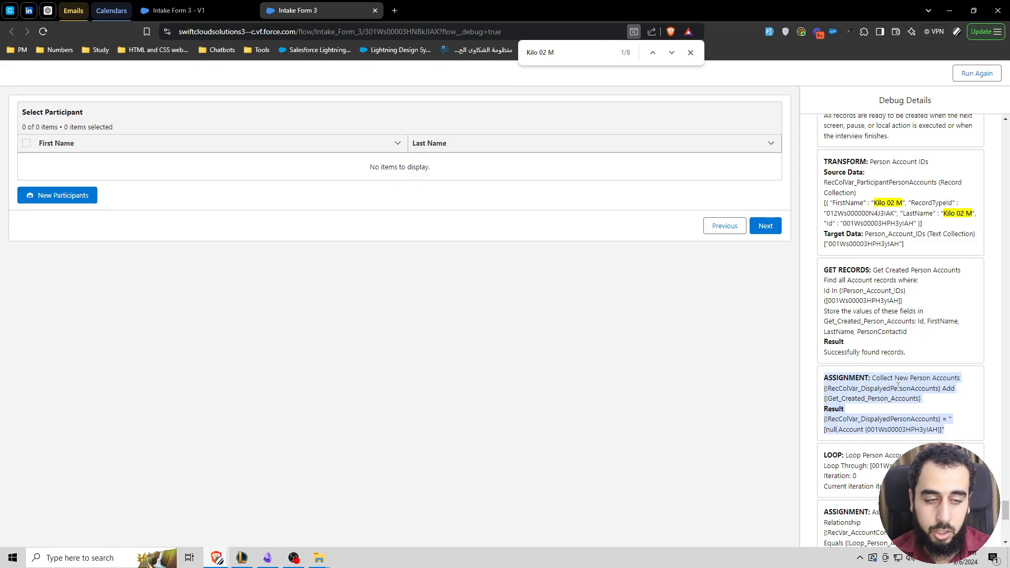
click(852, 423)
drag(824, 420, 904, 420)
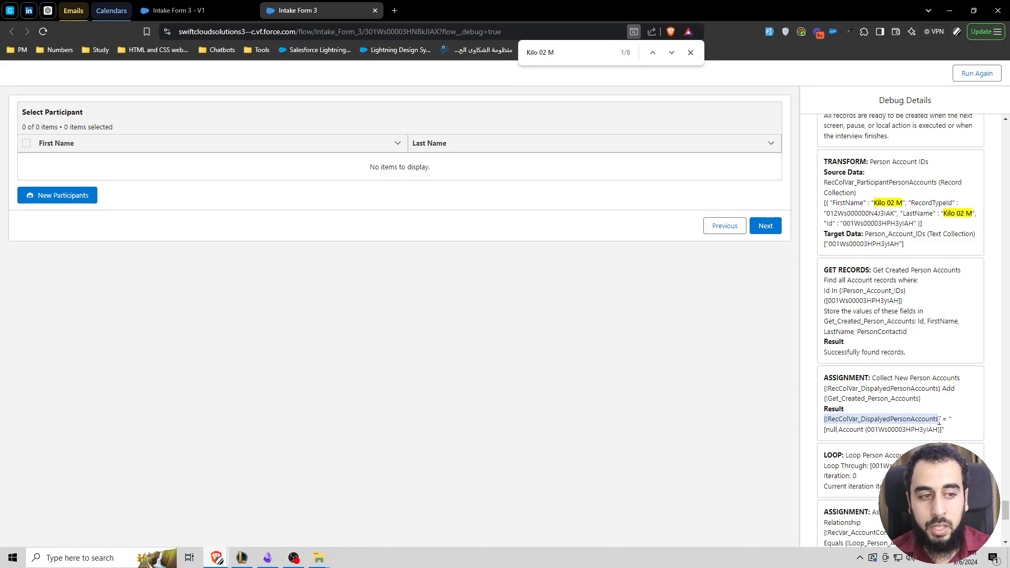
click(938, 438)
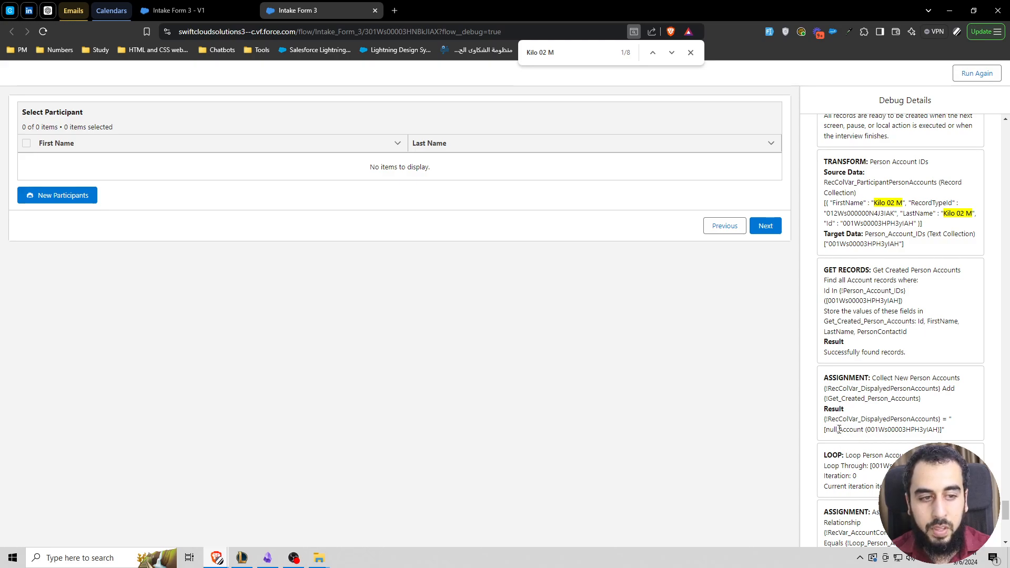
drag(839, 429, 889, 430)
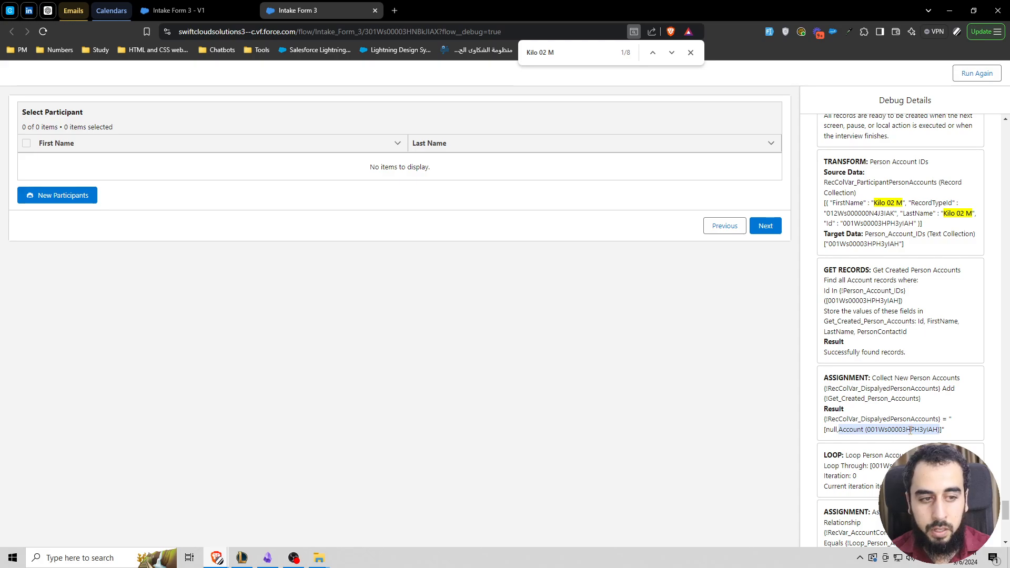
double_click(831, 429)
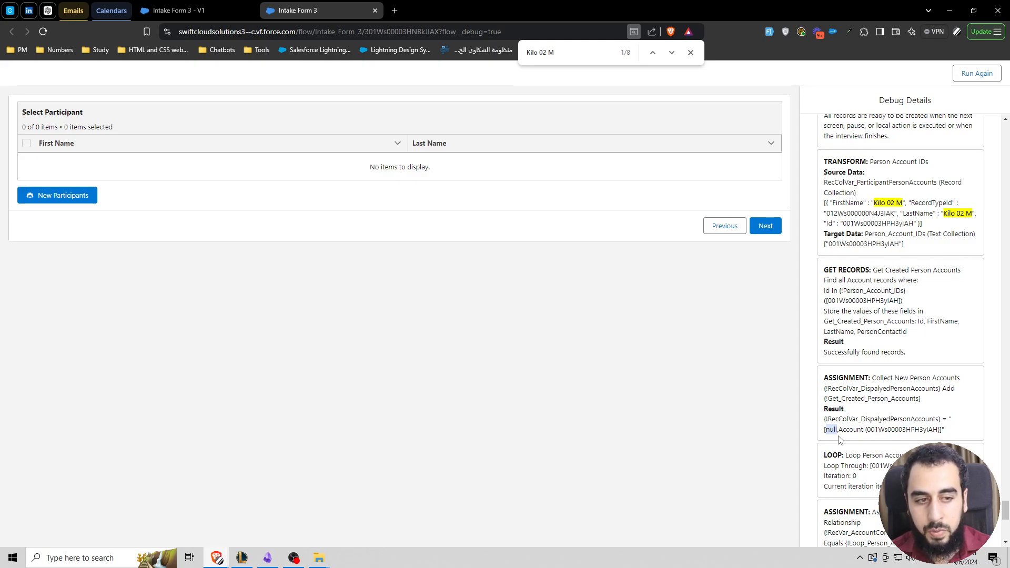
drag(846, 435, 939, 438)
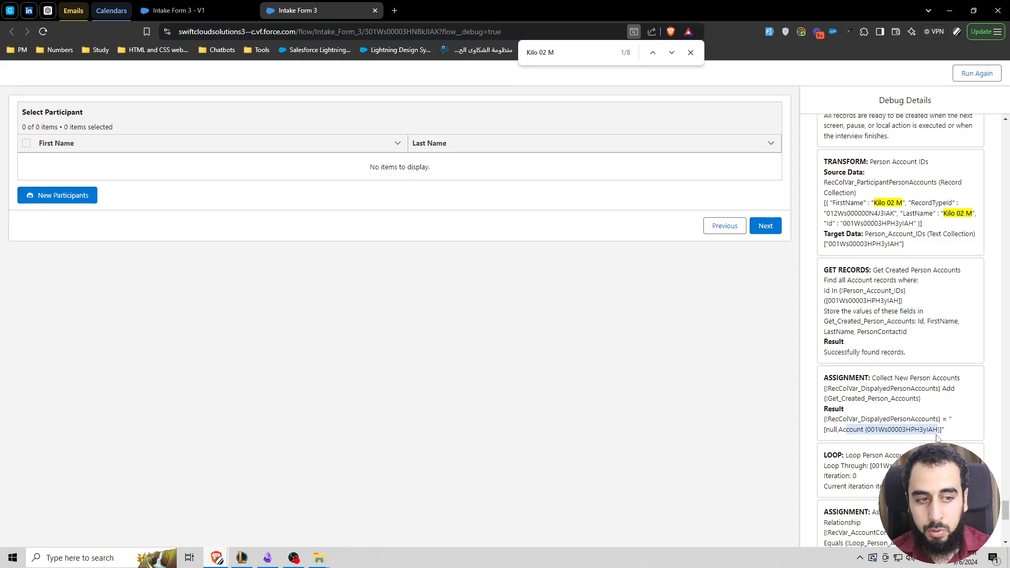
click(830, 428)
double_click(830, 429)
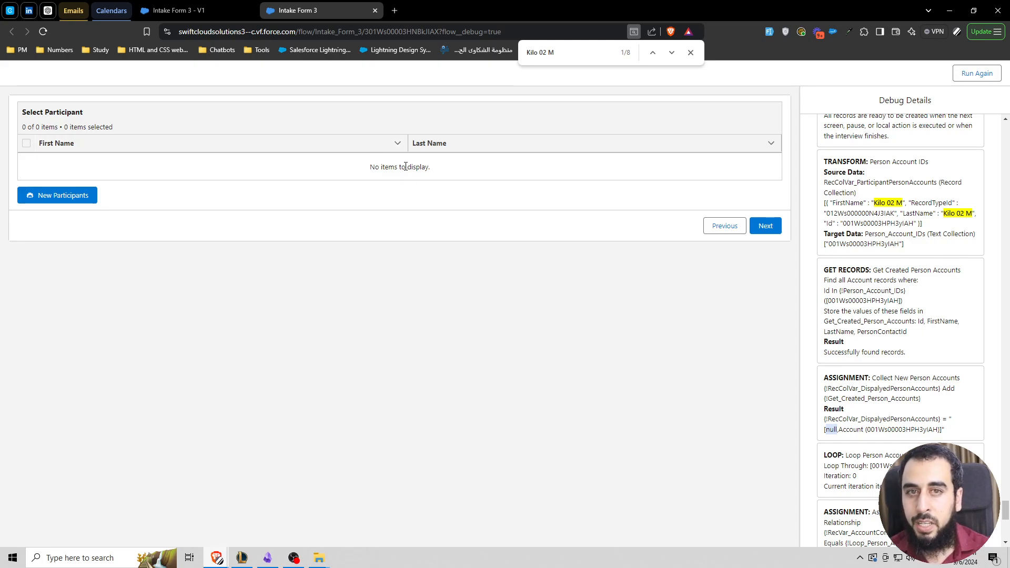
Step: Search the debug details for "null" and inspect its last occurrence in the Collect New Person Accounts result
key(ctrl+f)
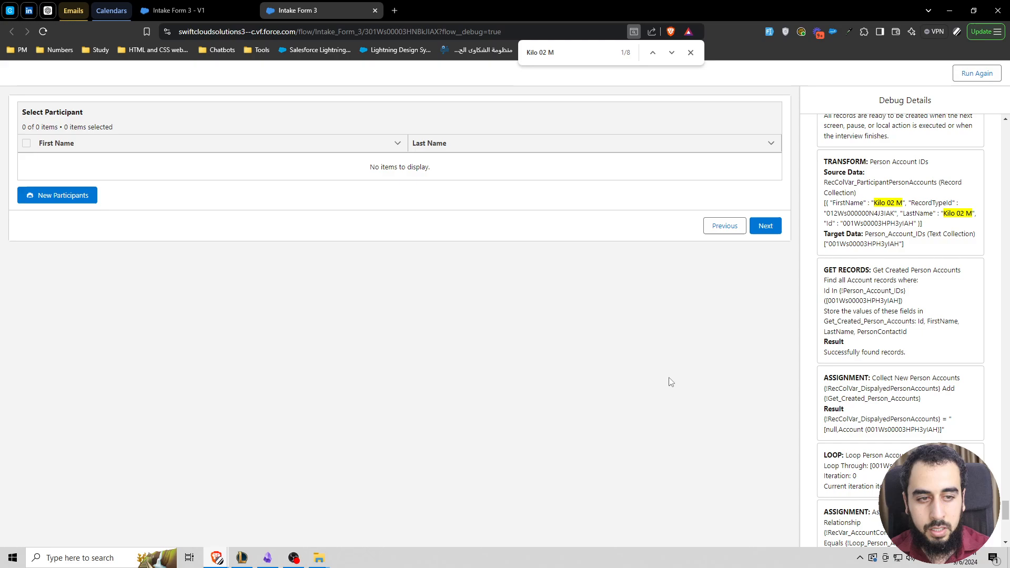
text(null)
click(652, 52)
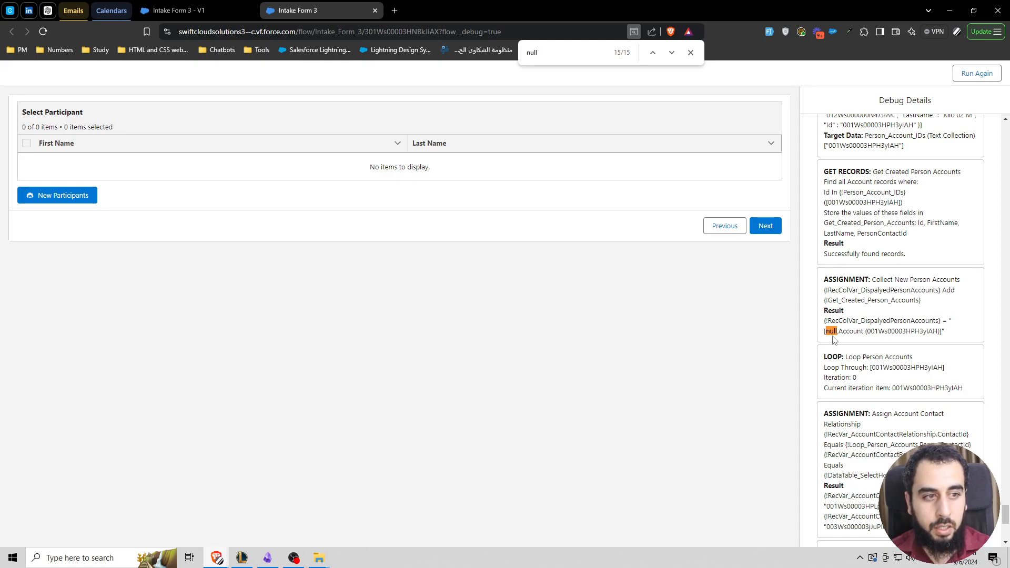
drag(841, 333, 946, 333)
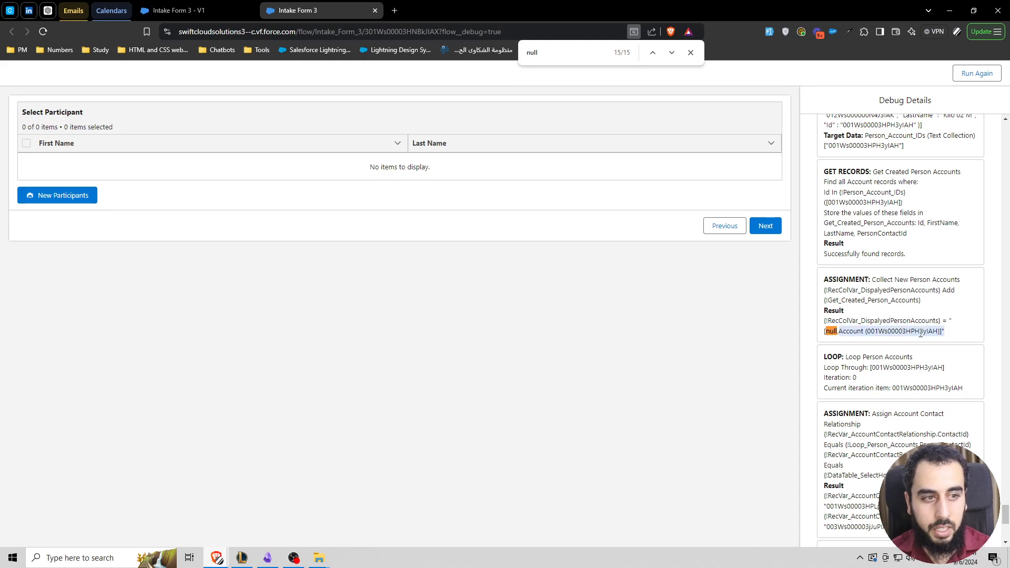
double_click(834, 331)
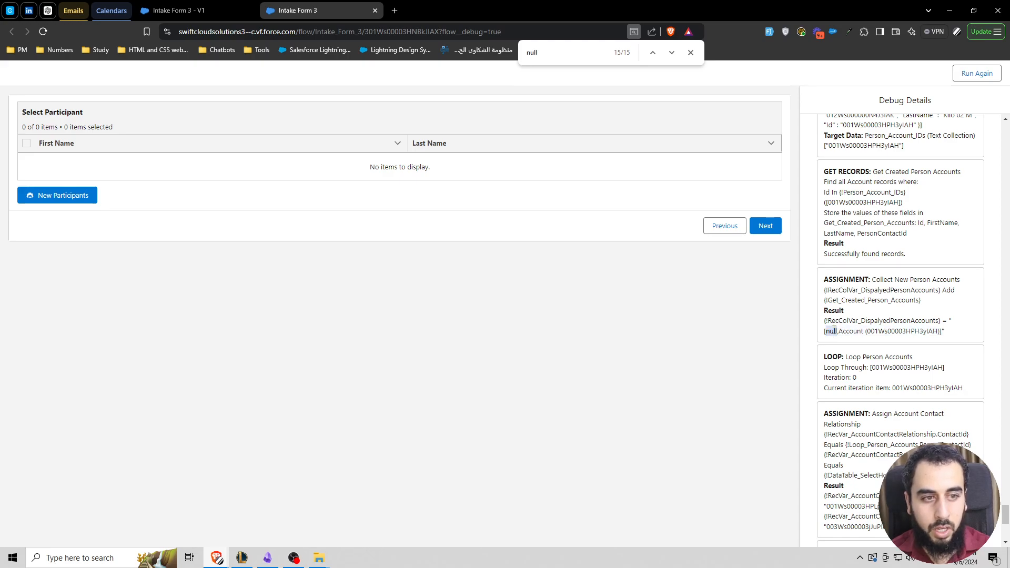
Step: Trace the earlier "null" matches back to the Collect Household Members assignment and inspect its result
click(652, 53)
scroll(868, 238, up, 1)
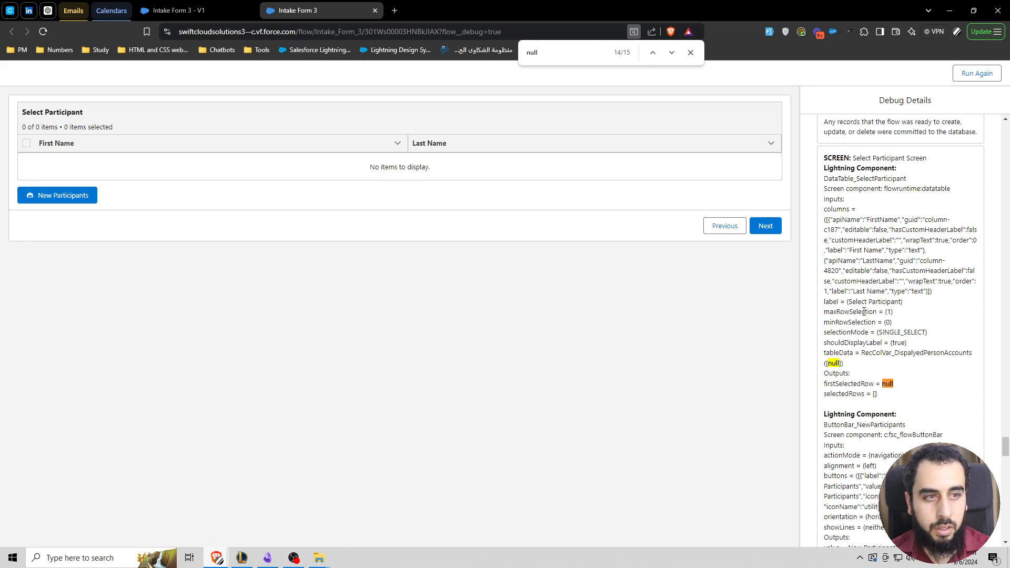
click(653, 53)
click(653, 53)
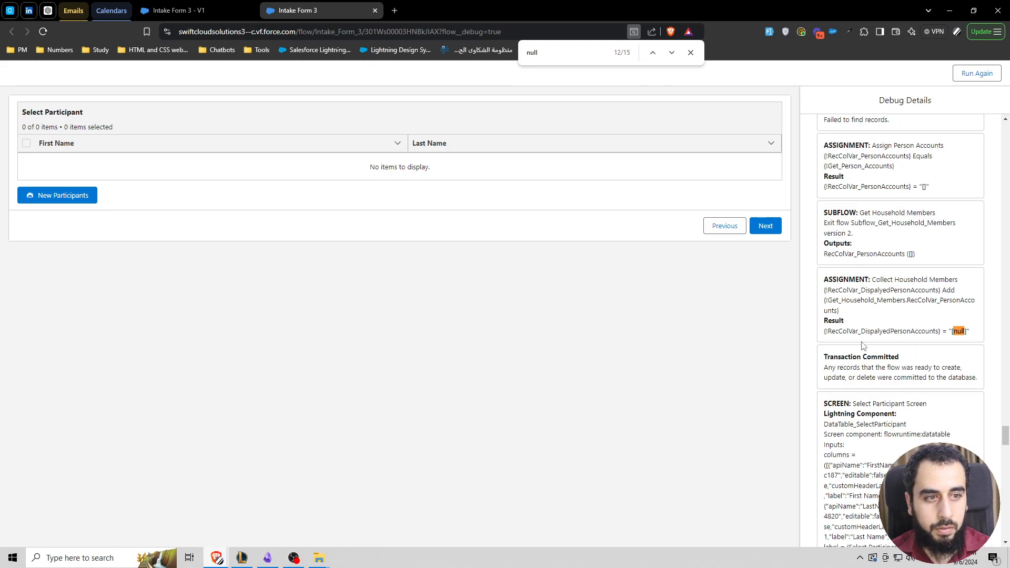
drag(873, 280, 961, 281)
click(875, 331)
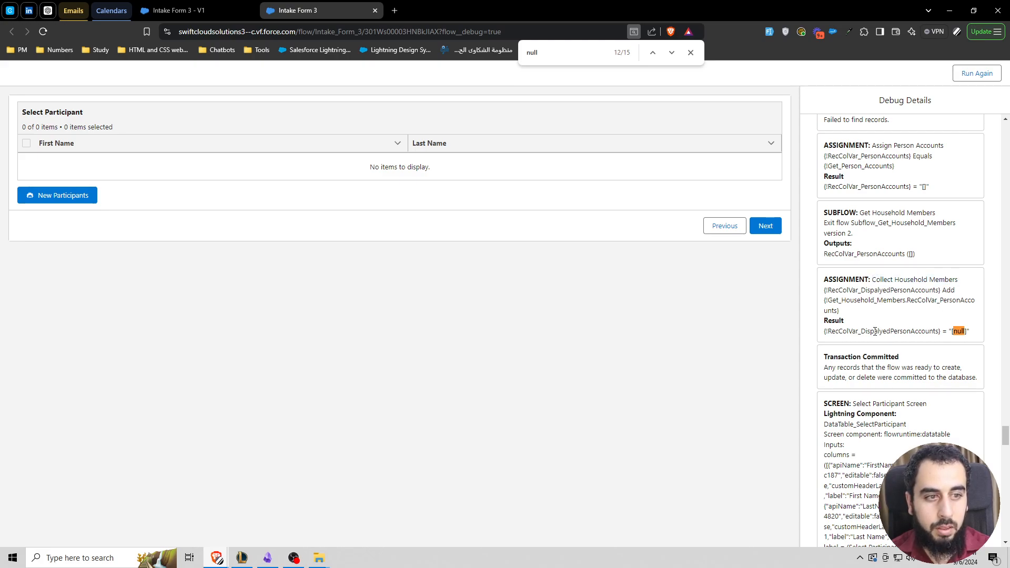
Step: Search the debug details for RecColVar_DispalyedPersonAccounts and trace its matches back to the Collect Household Members result
double_click(876, 331)
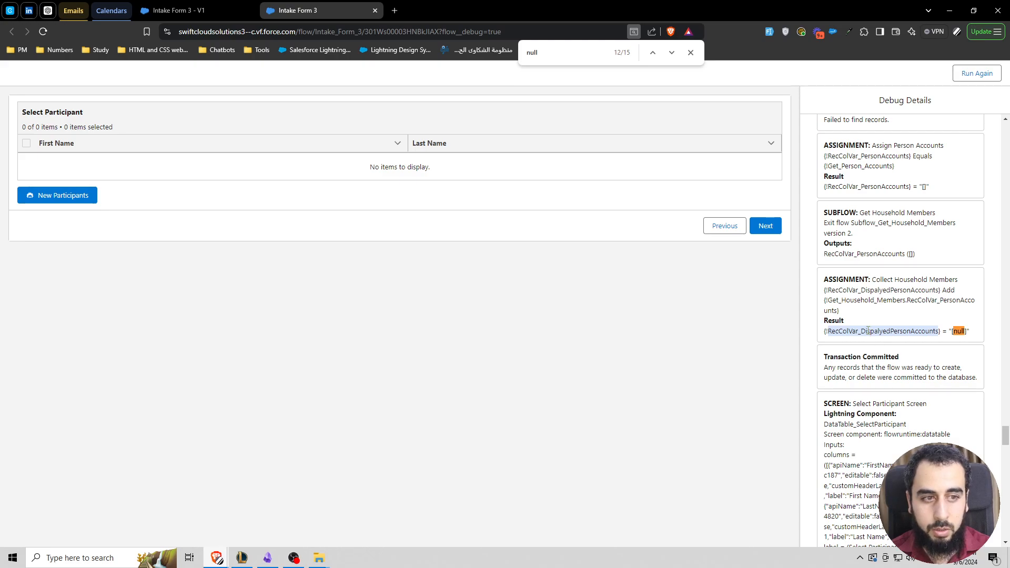
key(ctrl+f)
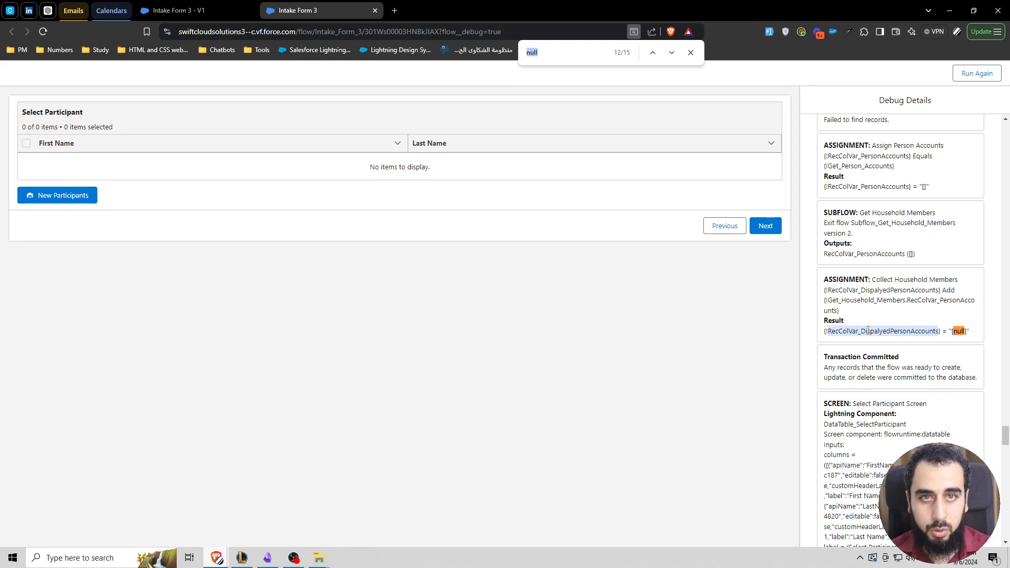
click(672, 52)
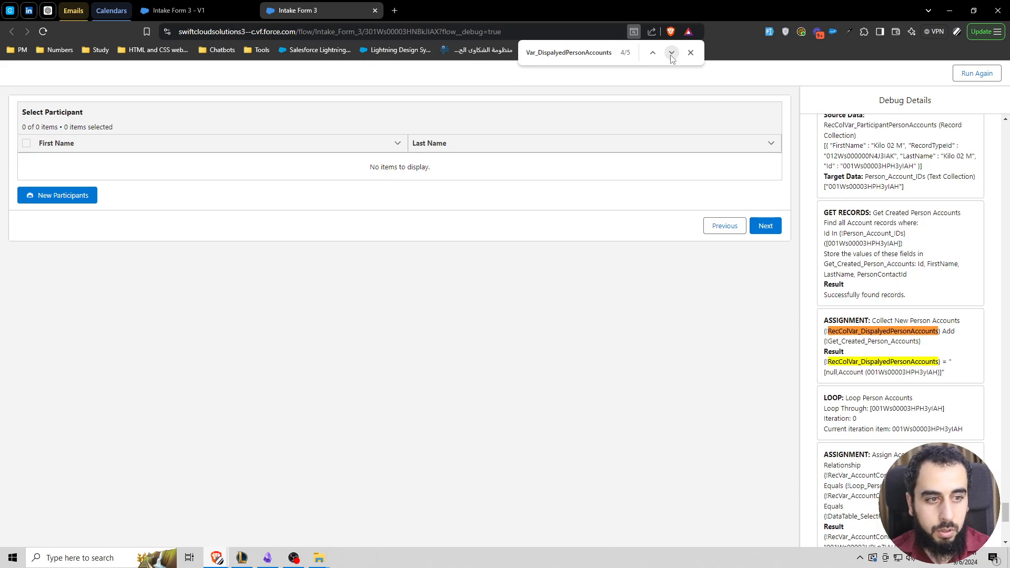
click(672, 52)
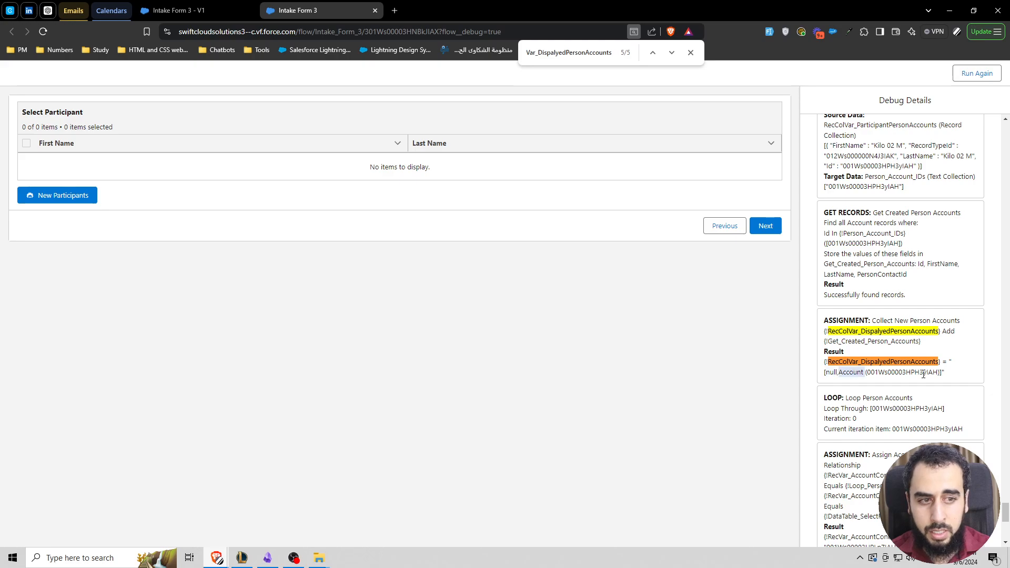
click(653, 53)
click(653, 53)
click(653, 53)
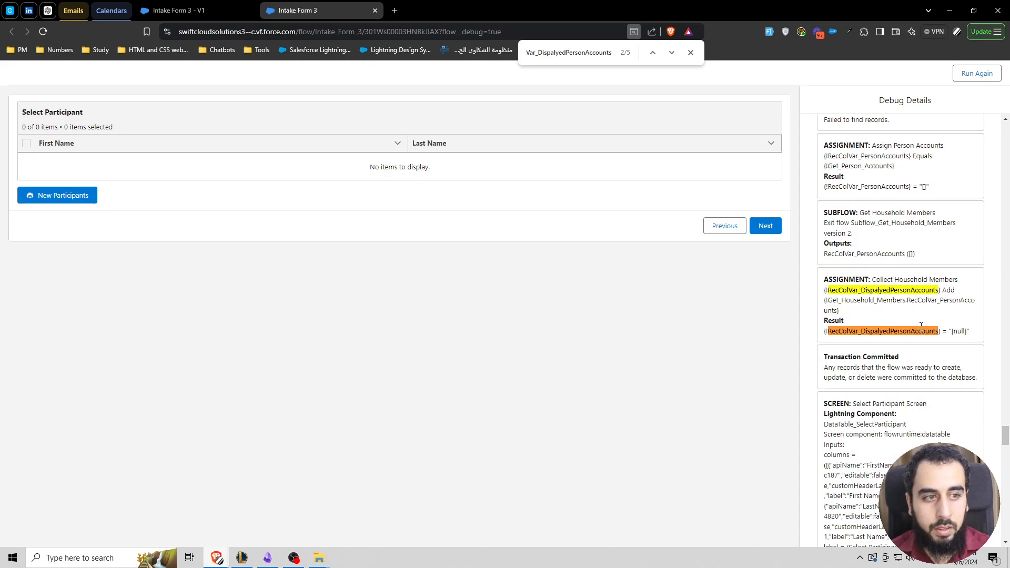
Step: Inspect the value added by the Collect Household Members assignment and search the debug details for Get_Household_Members.RecColVar_PersonAccounts
double_click(958, 332)
drag(943, 290, 950, 314)
click(958, 331)
double_click(958, 331)
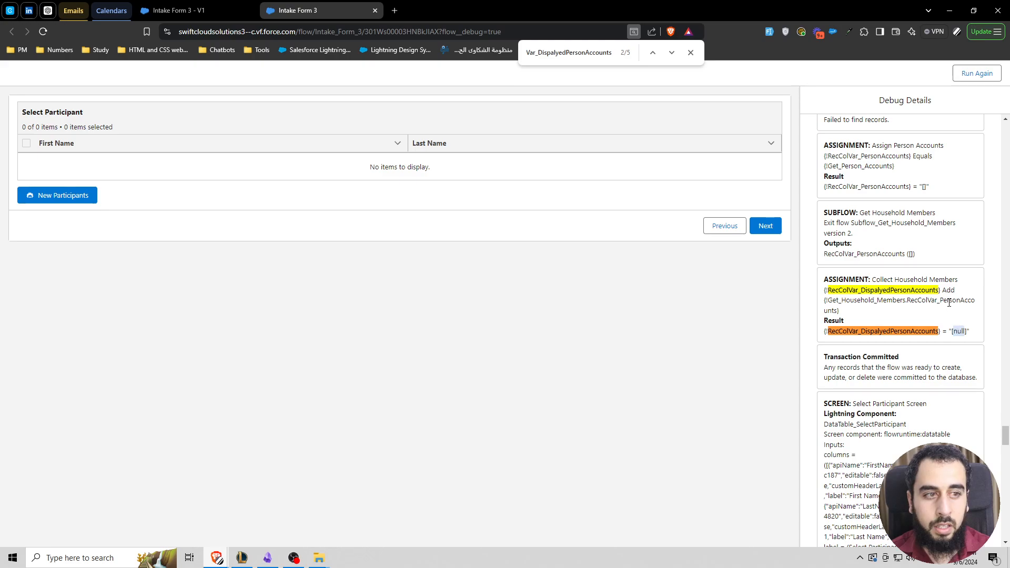
click(871, 302)
double_click(870, 302)
click(926, 302)
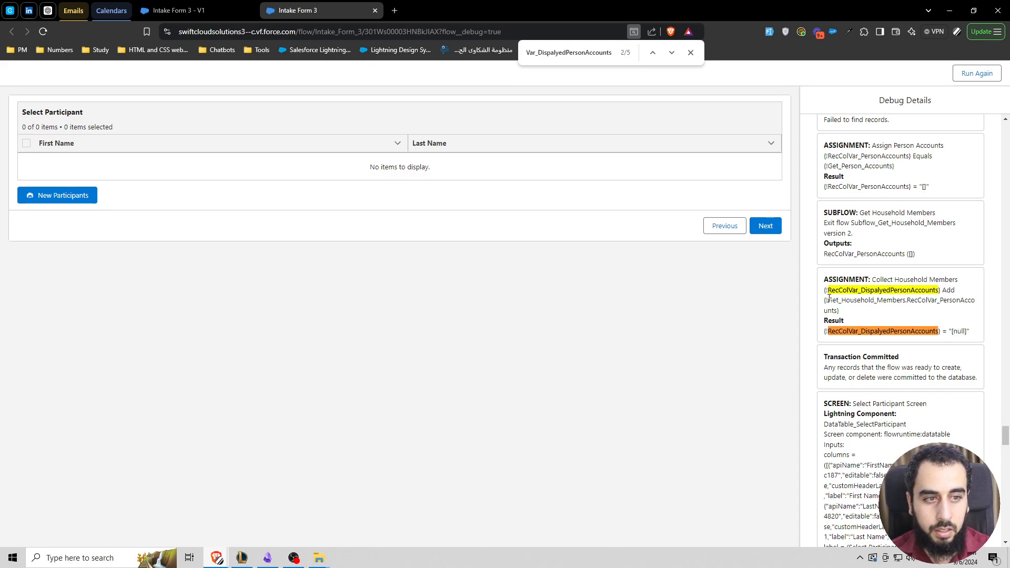
drag(828, 301, 837, 310)
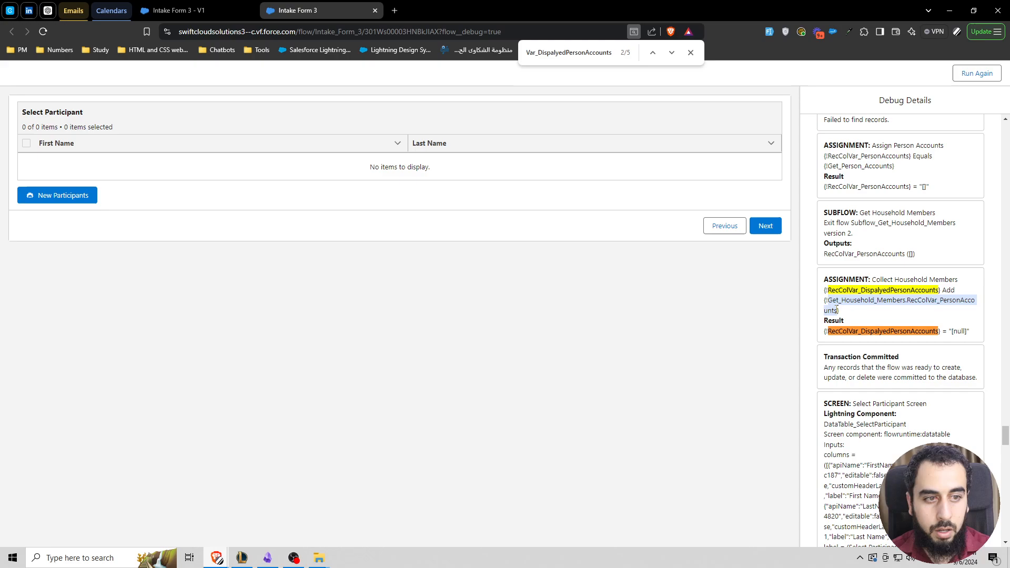
key(ctrl+f)
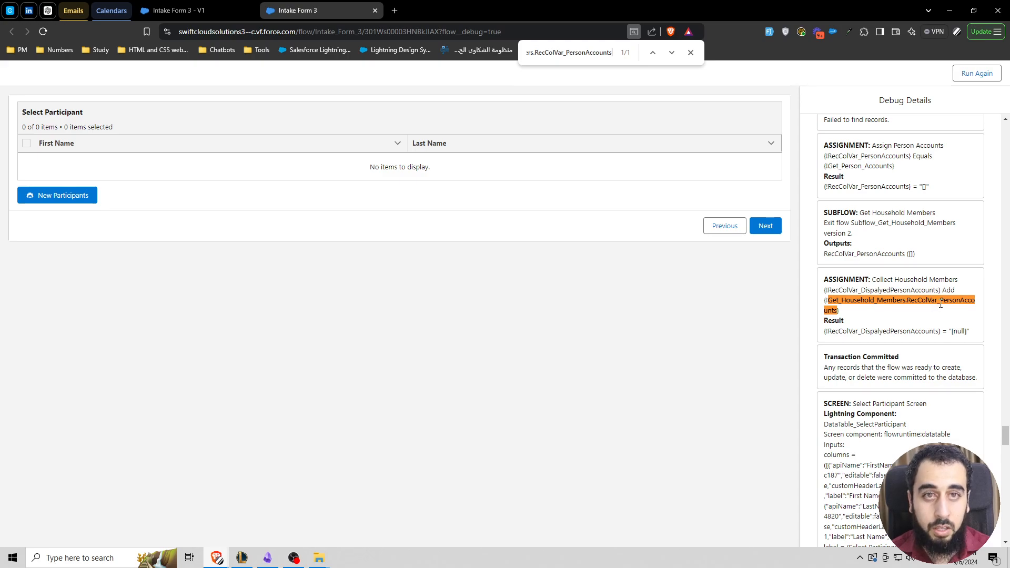
Step: Compare the Get Household Members subflow in the flow builder with its output reference in the Collect Household Members debug entry
click(174, 10)
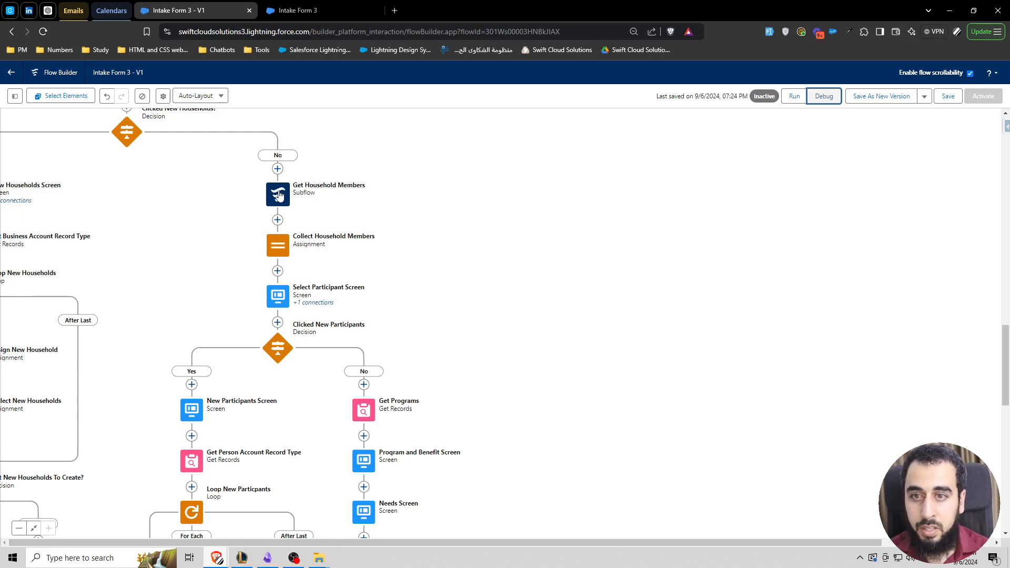
click(309, 12)
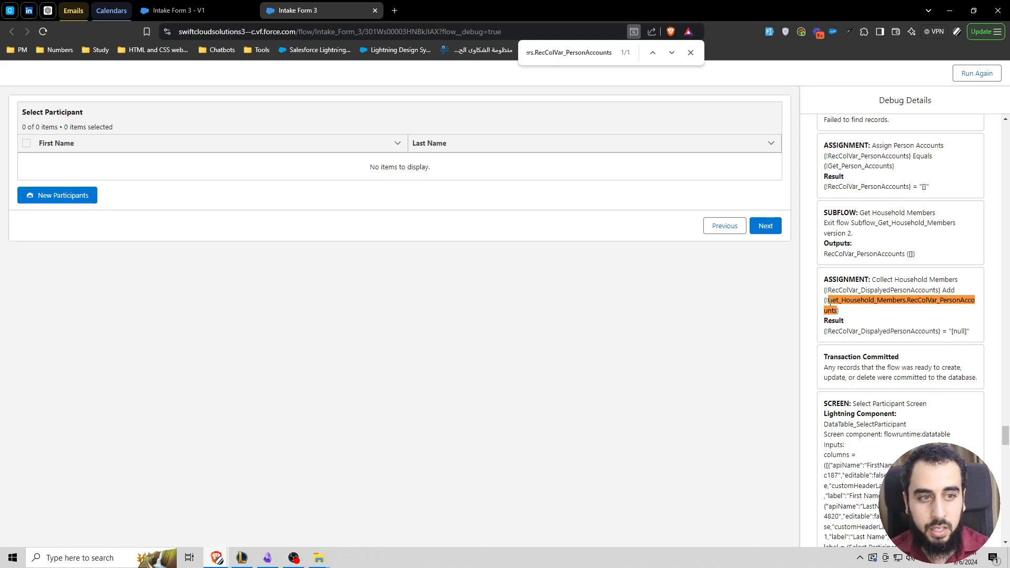
drag(829, 302, 838, 310)
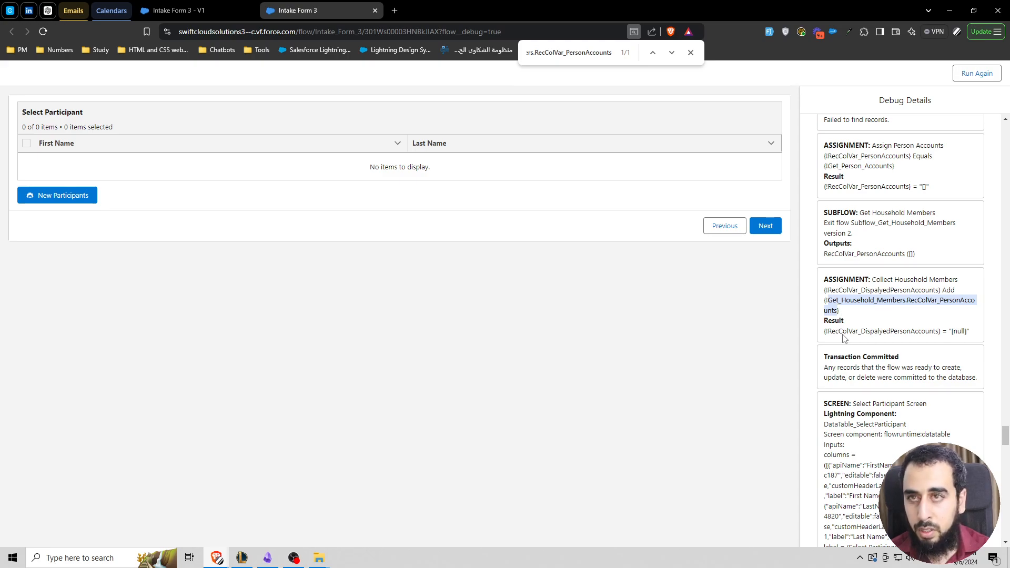
Step: In the flow builder, insert a Decision labelled "Found Household Members?" between Get Household Members and Collect Household Members
click(175, 14)
scroll(337, 226, left, 2)
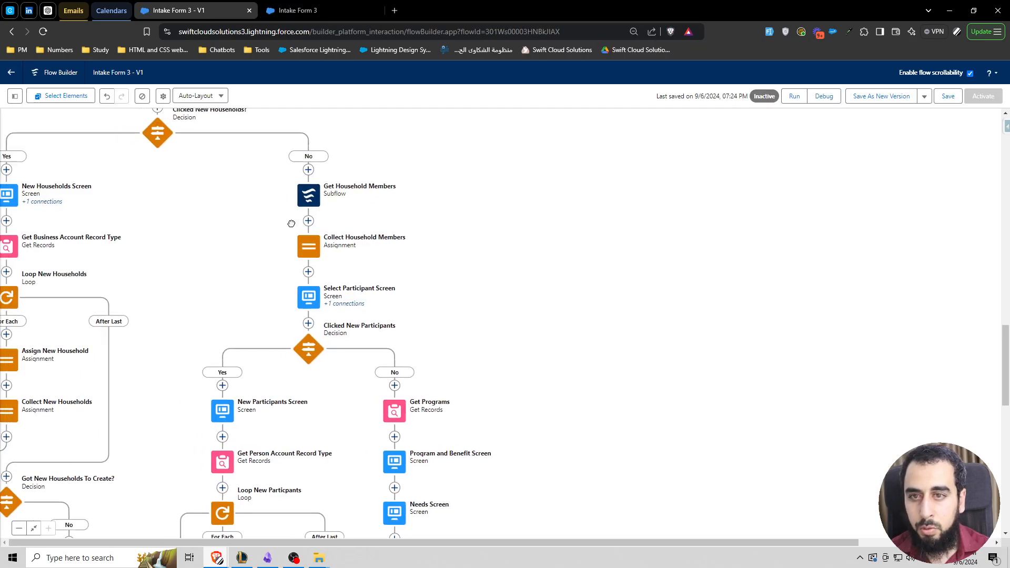
click(342, 223)
text(dec)
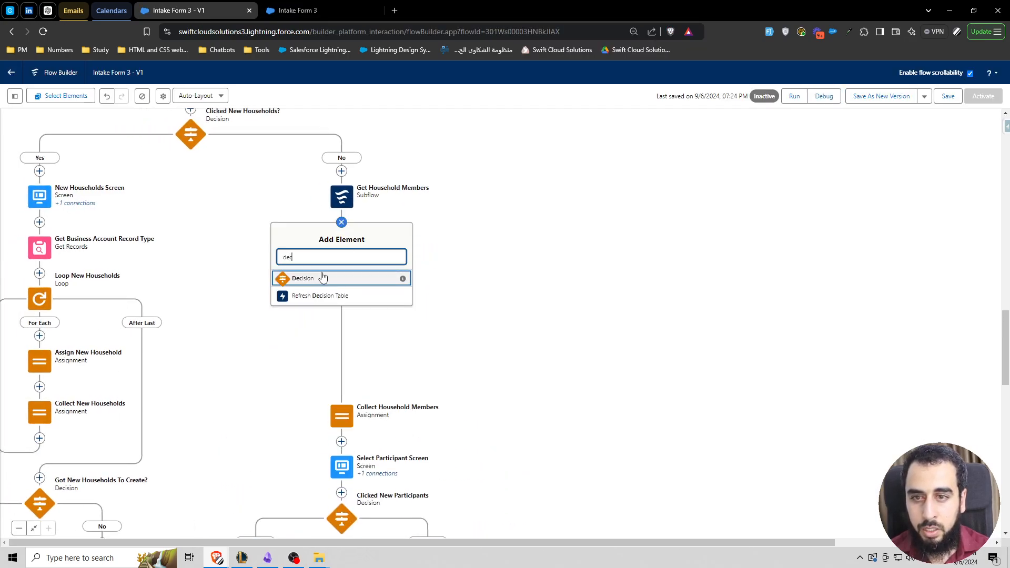
click(391, 285)
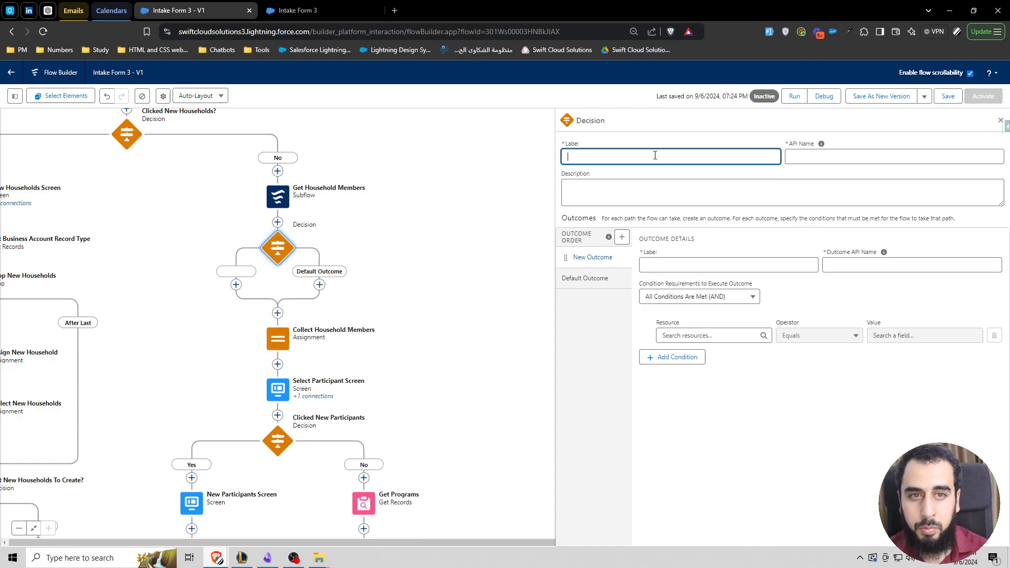
text(Found )
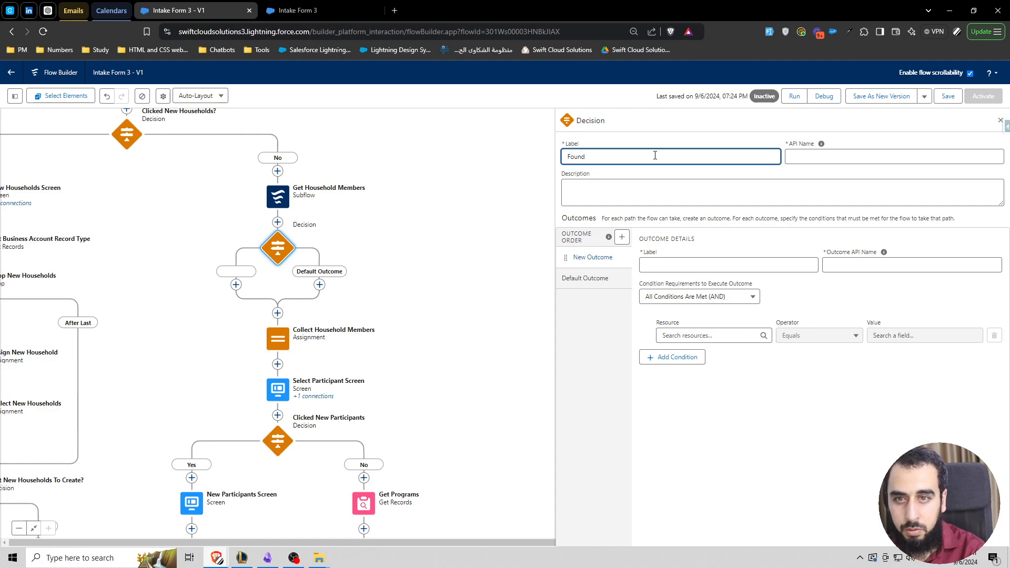
text(Household Members?)
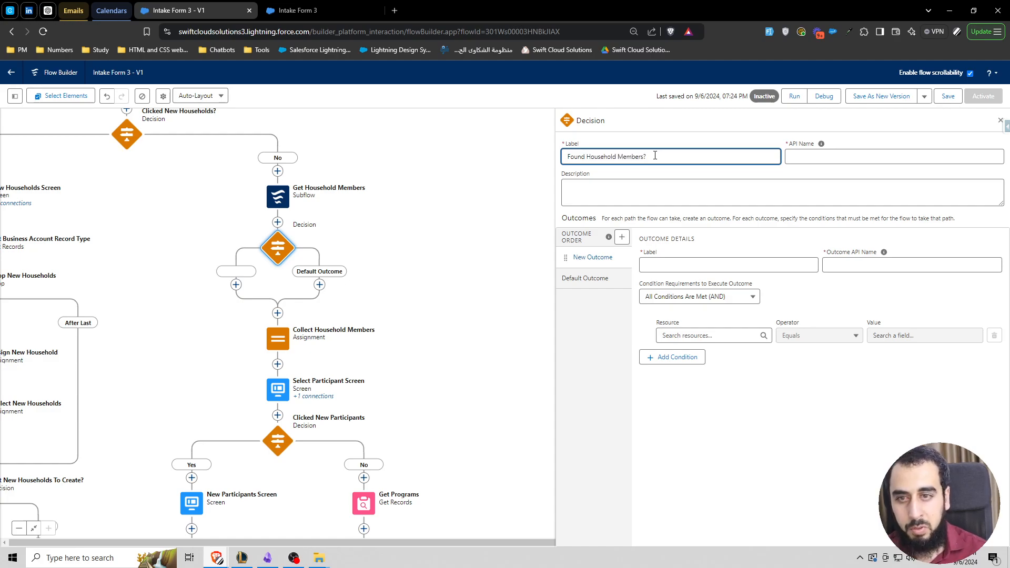
click(674, 175)
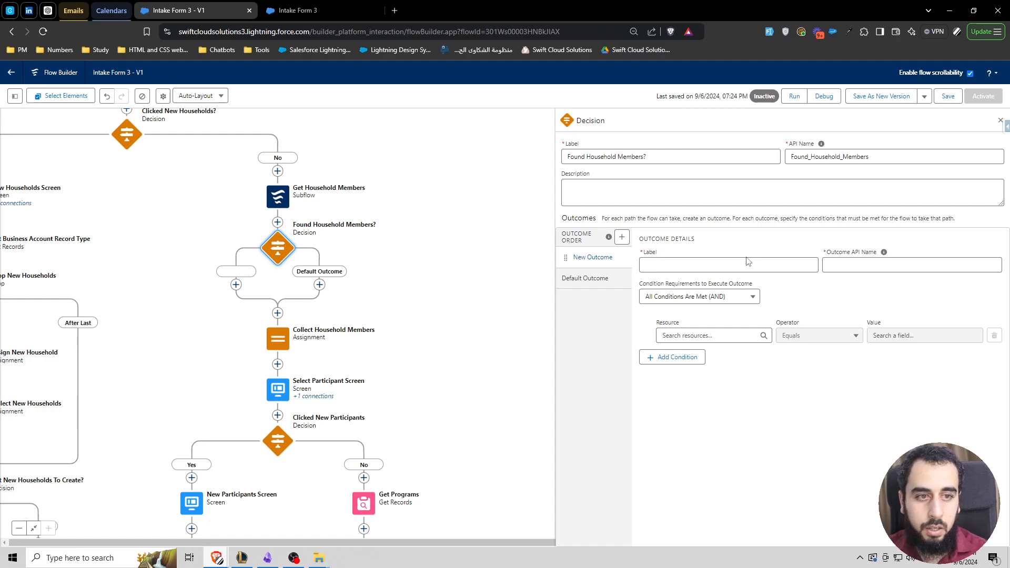
Step: Label the decision's first outcome Yes with API name Yes_Found_Household_Members and rename the default outcome to No
click(718, 264)
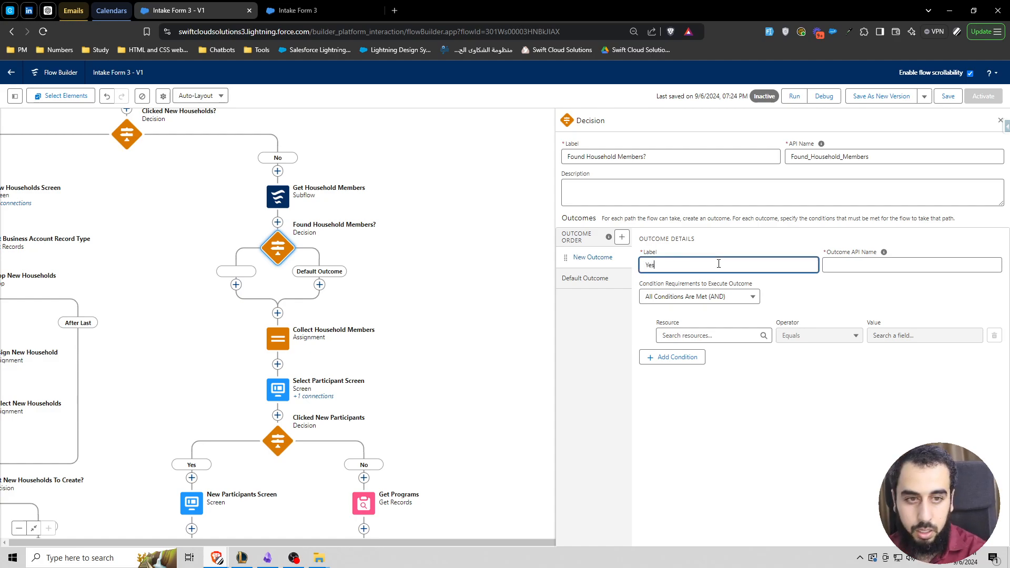
click(800, 156)
click(874, 266)
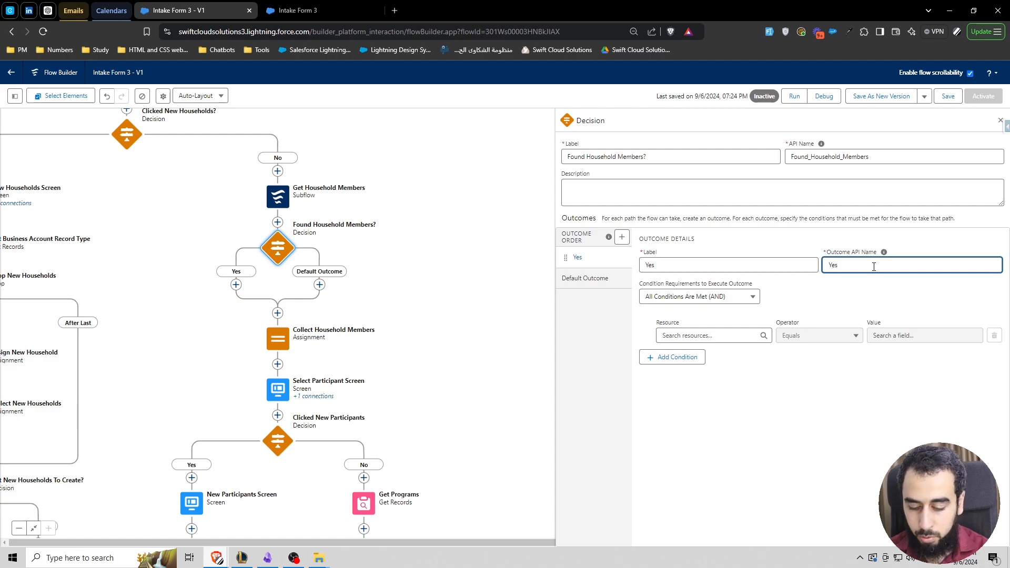
text(_)
text(Found_Household_Members)
click(586, 279)
triple_click(663, 271)
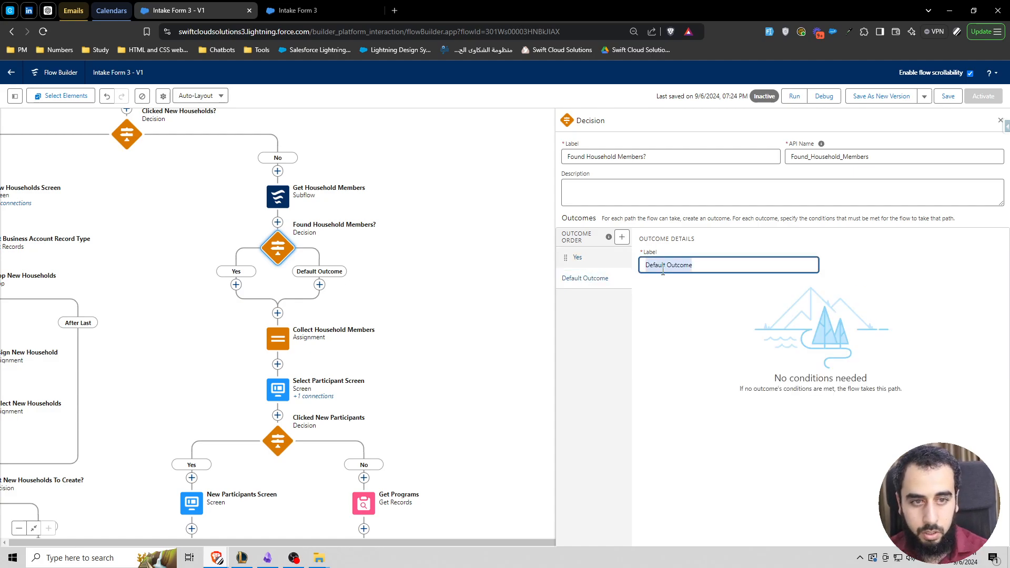
text(No)
Step: Set the Yes outcome's condition to the Get Household Members subflow output RecColVar_PersonAccounts Is Empty False
click(621, 257)
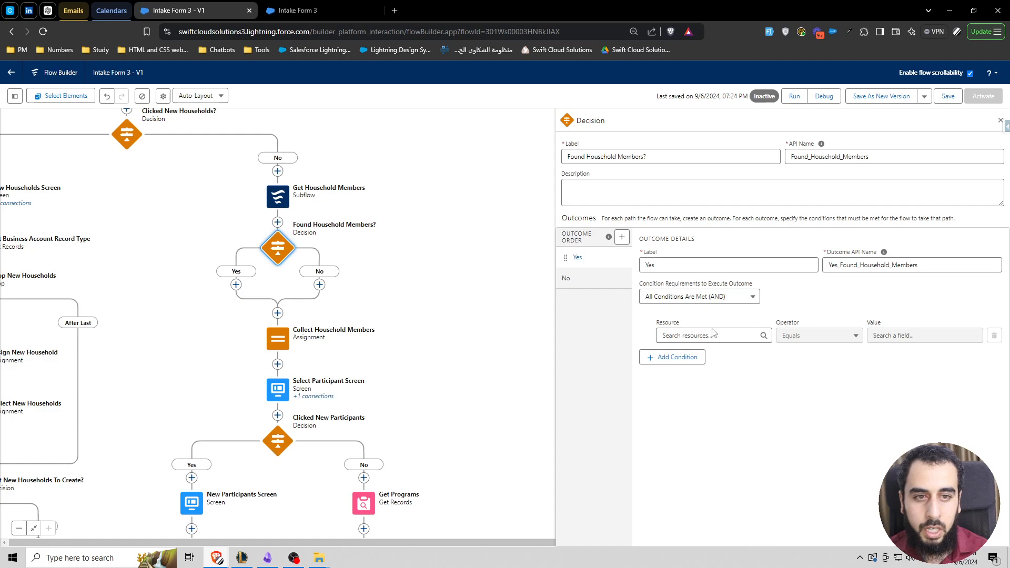
click(714, 339)
key(super+v)
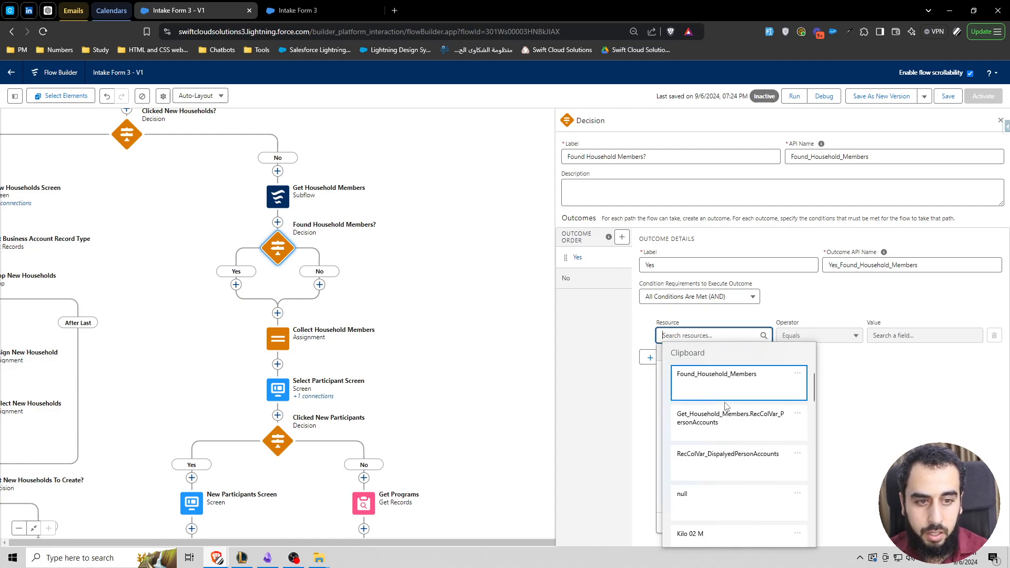
scroll(727, 431, down, 1)
click(698, 332)
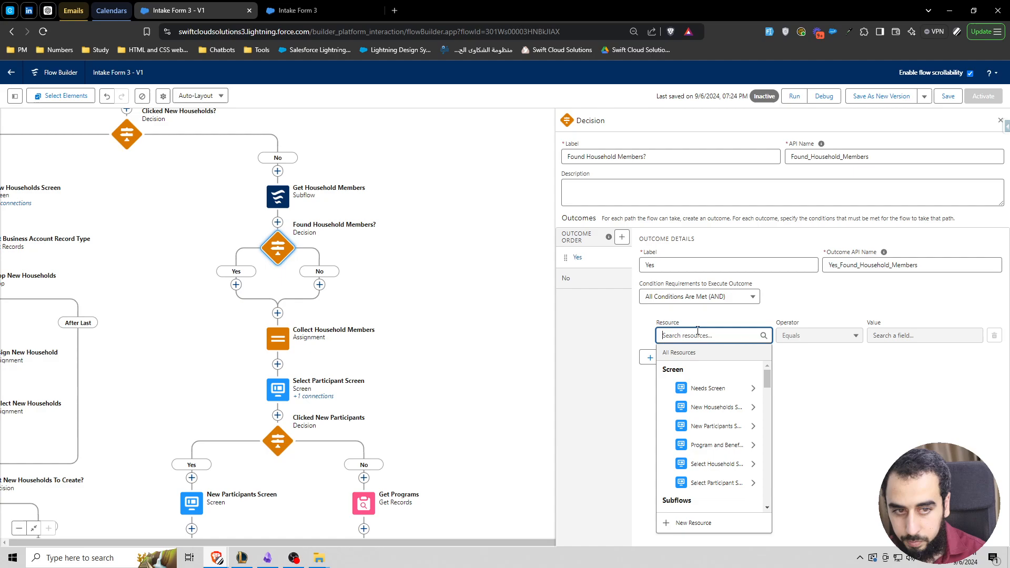
text(Output)
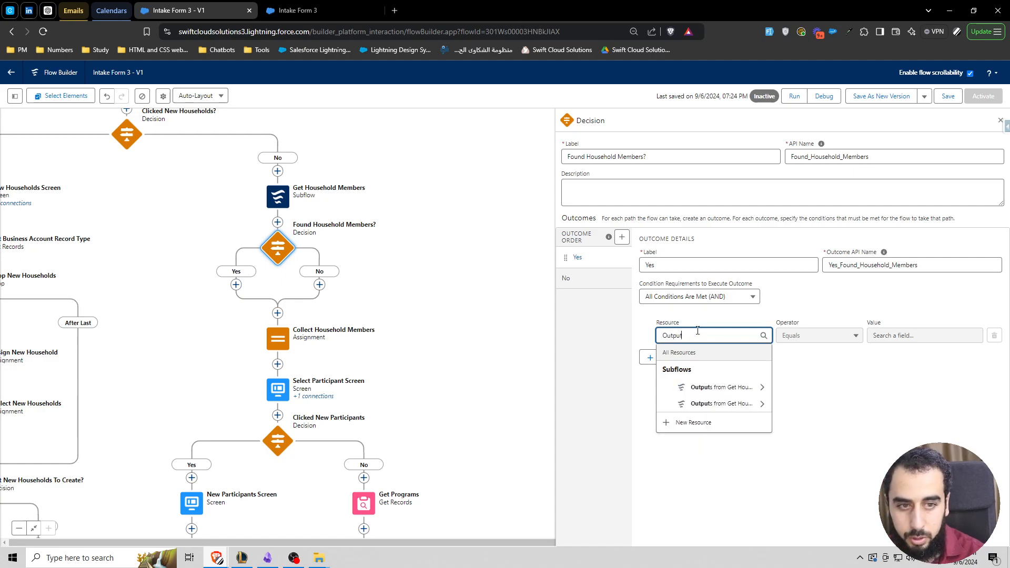
click(728, 404)
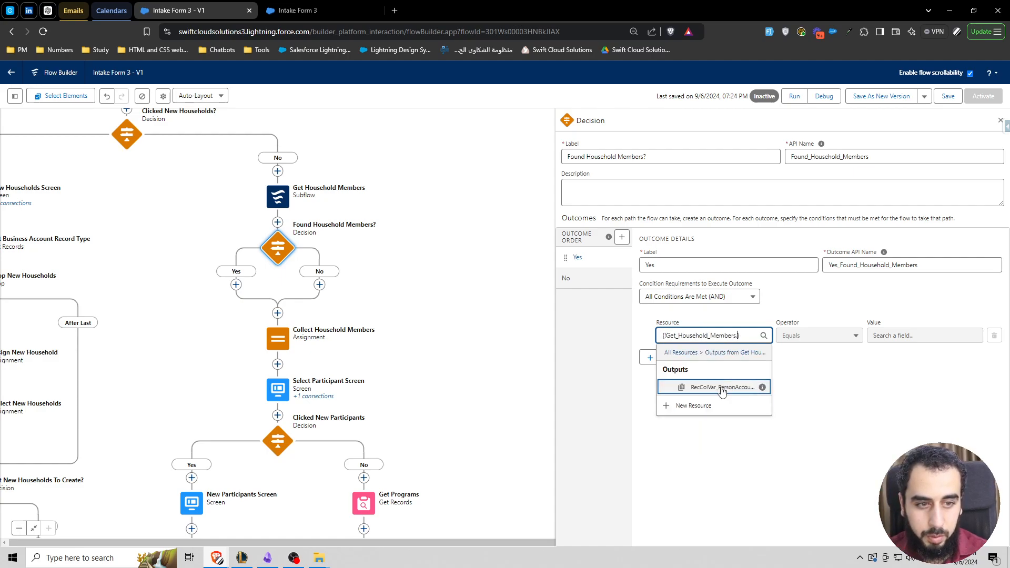
click(722, 387)
click(811, 336)
click(800, 317)
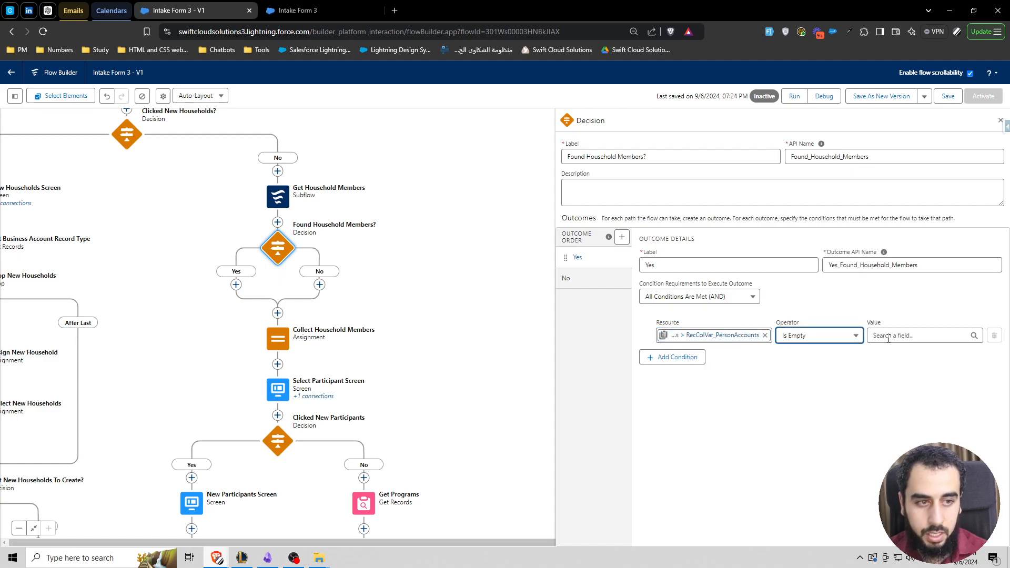
click(899, 336)
text(fa)
click(907, 388)
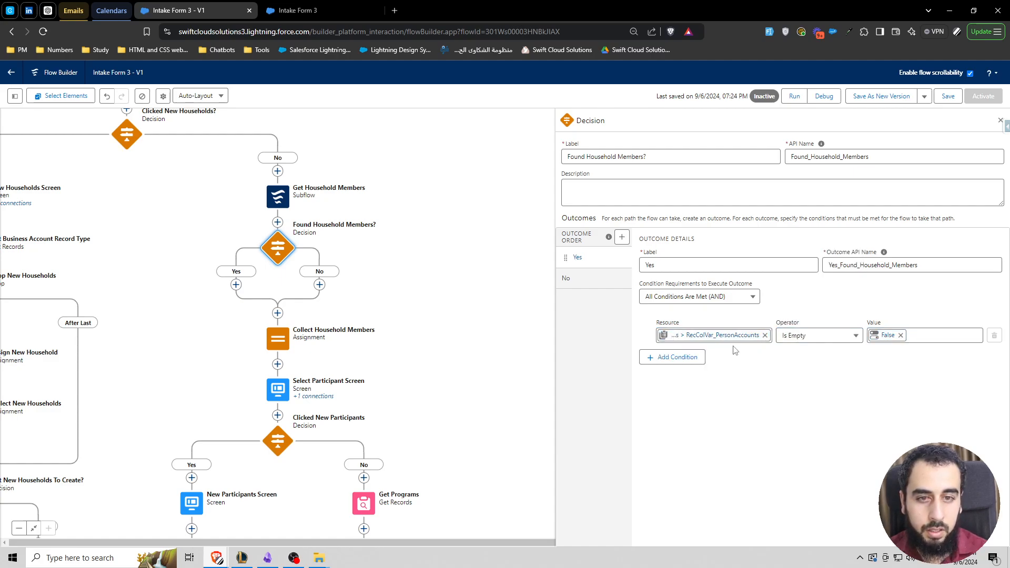
Step: Move the Collect Household Members assignment into the Yes path of the Found Household Members? decision and save the flow
click(277, 339)
click(240, 395)
click(235, 284)
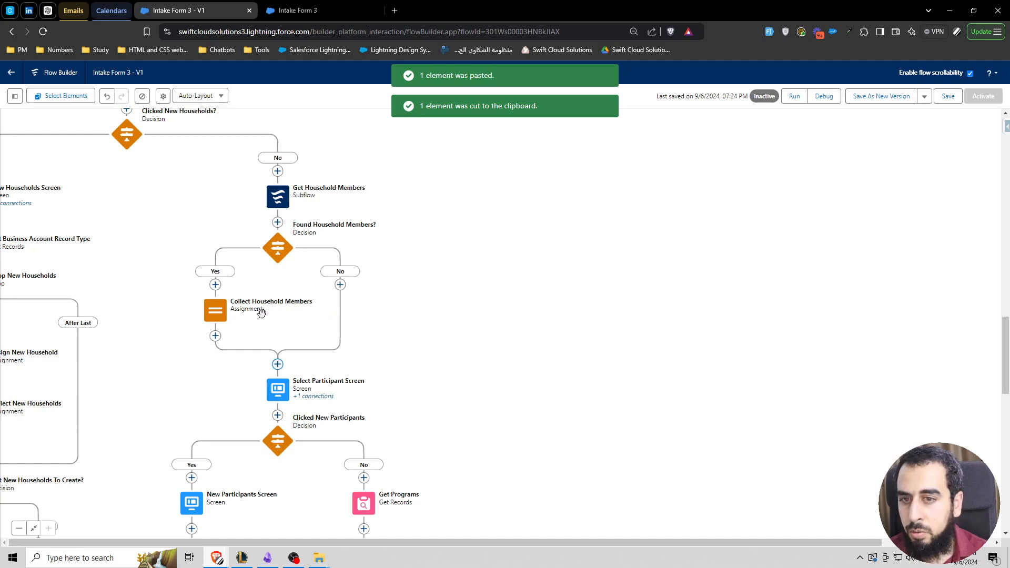
click(948, 98)
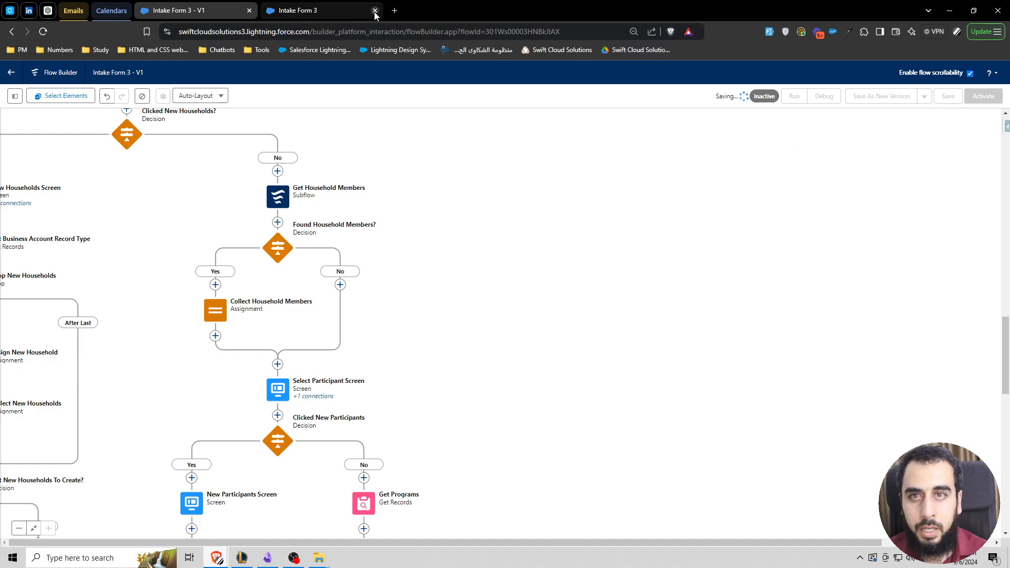
Step: Close the old debug session and start a new debug run of the saved flow
click(375, 11)
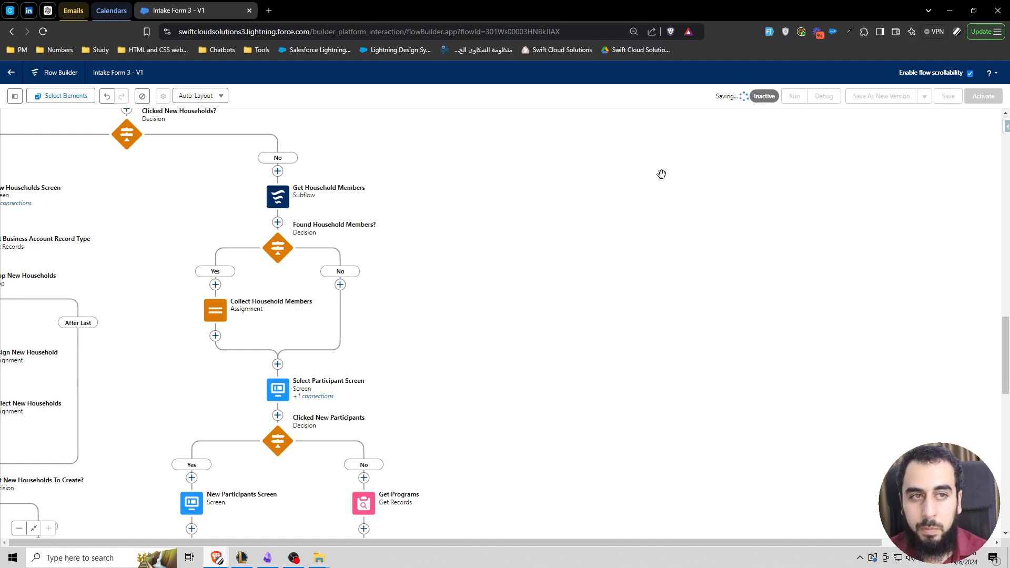
click(824, 99)
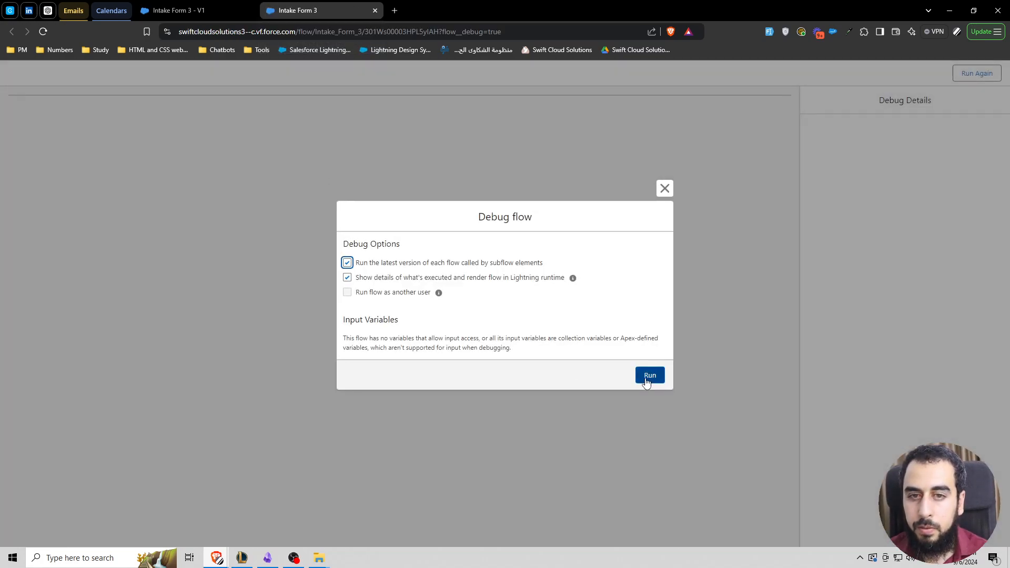
click(648, 377)
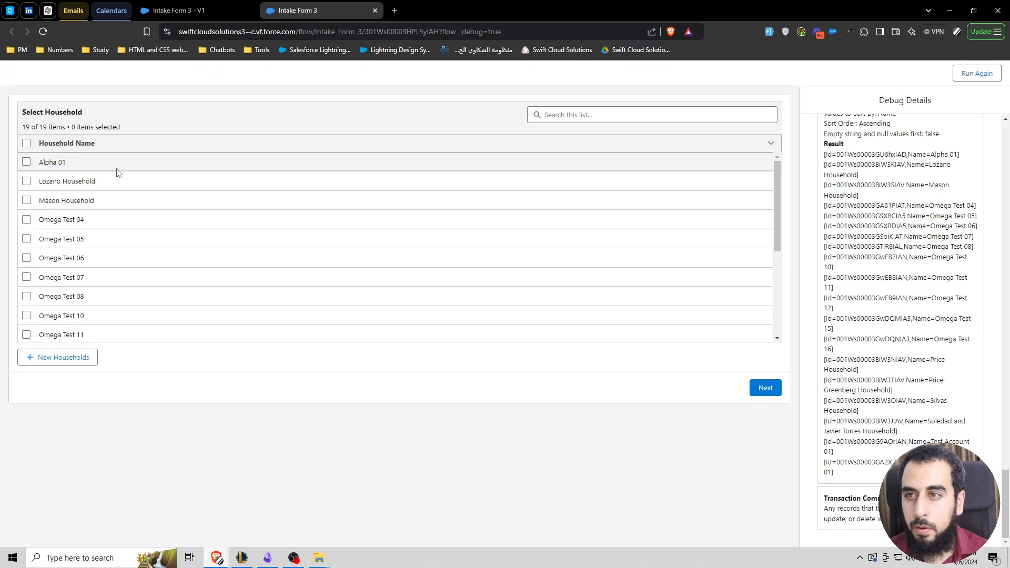
Step: Create a new household called Kilo 03, select it in the household list and continue to participant selection
click(74, 356)
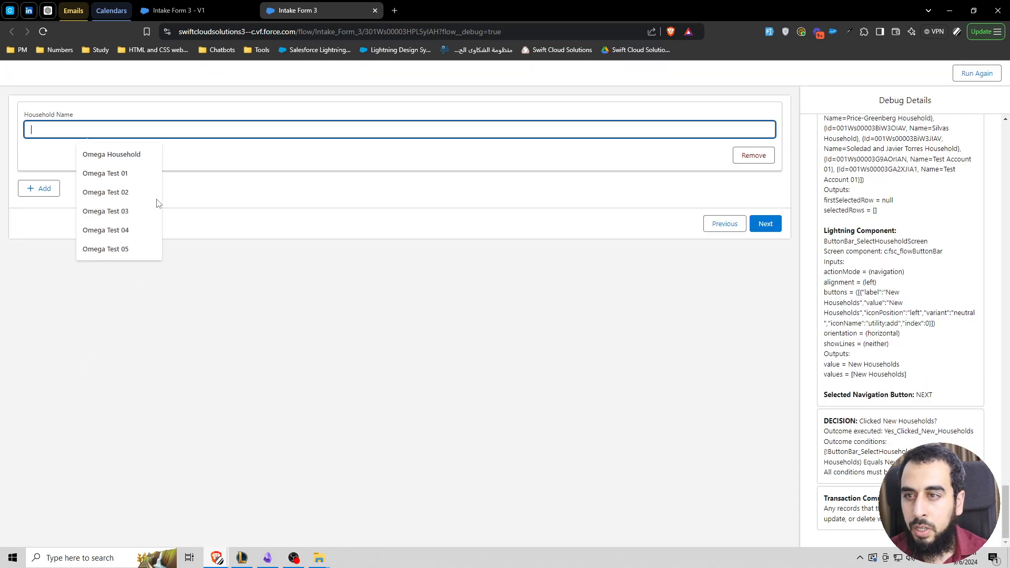
text(Kilo 03)
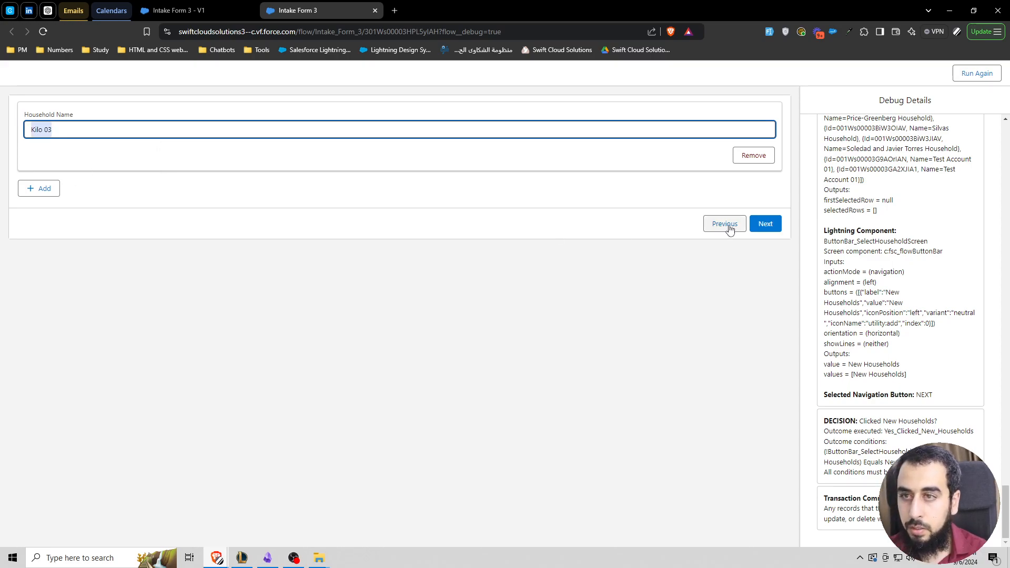
click(725, 224)
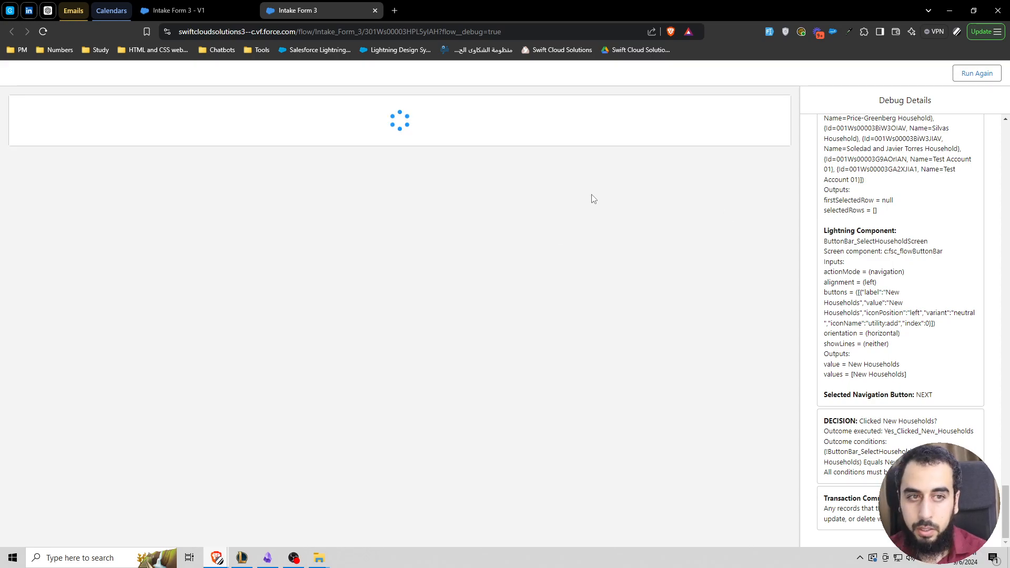
click(27, 181)
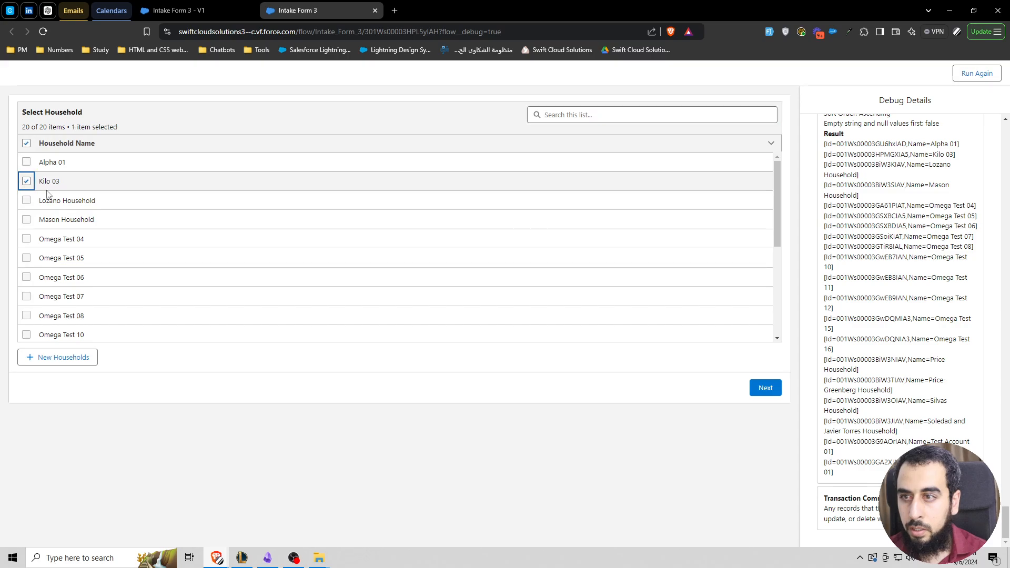
click(769, 381)
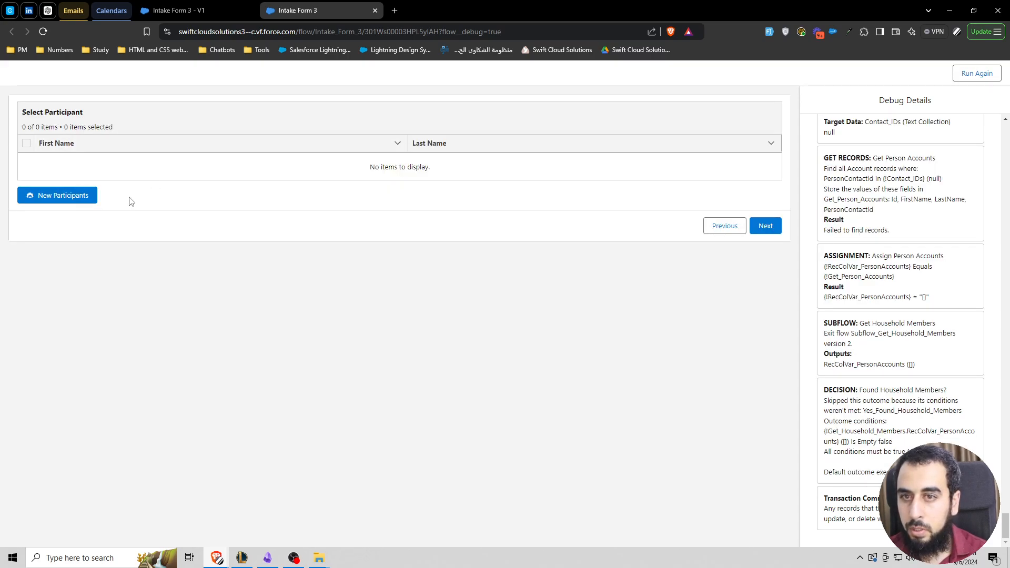
Step: Add a new participant with Kilo 03 M as both first and last name and submit the form
click(60, 193)
click(70, 144)
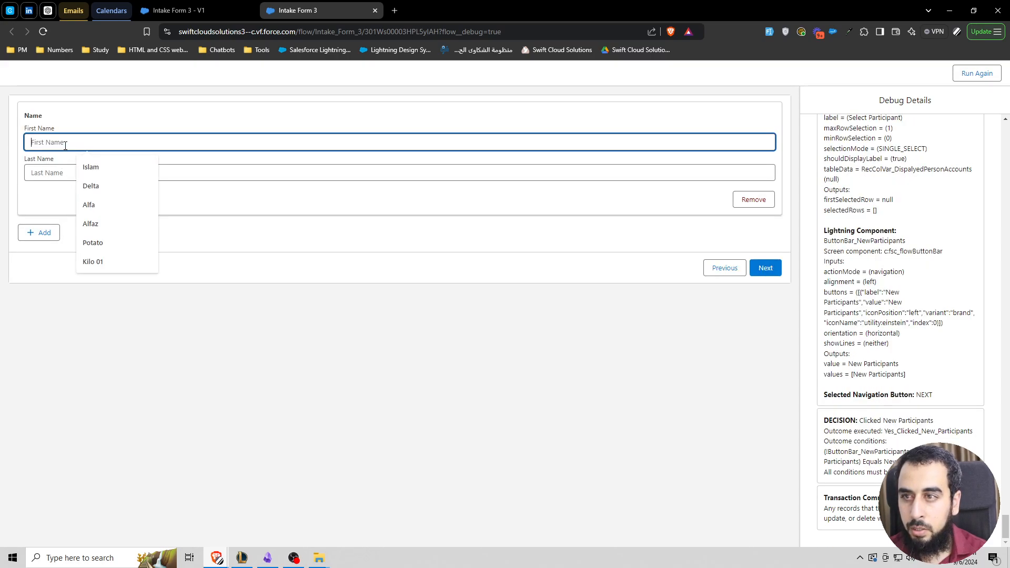
text(Kilo 03 )
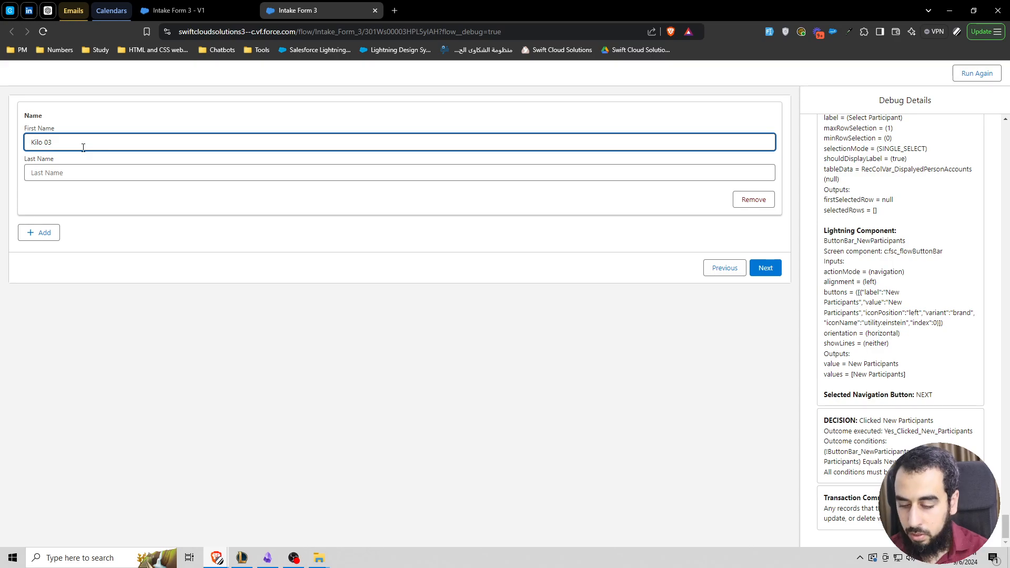
text(M)
key(ctrl+a)
key(ctrl+c)
click(97, 172)
key(ctrl+v)
click(770, 270)
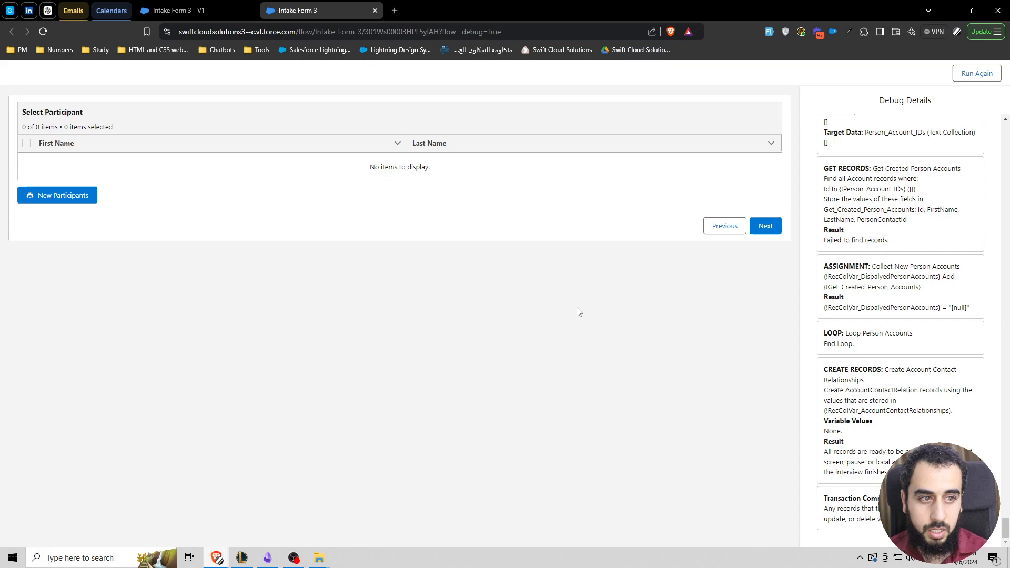
Step: Examine the debug results of Collect New Person Accounts, Get Created Person Accounts and Create Person Accounts for the missing participant
drag(874, 307, 967, 310)
double_click(959, 309)
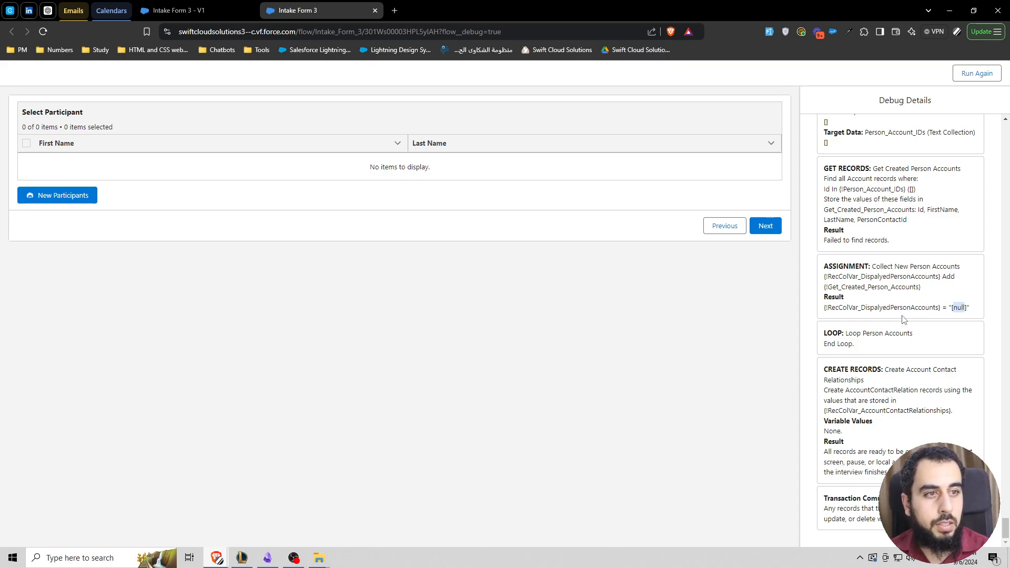
scroll(883, 295, up, 1)
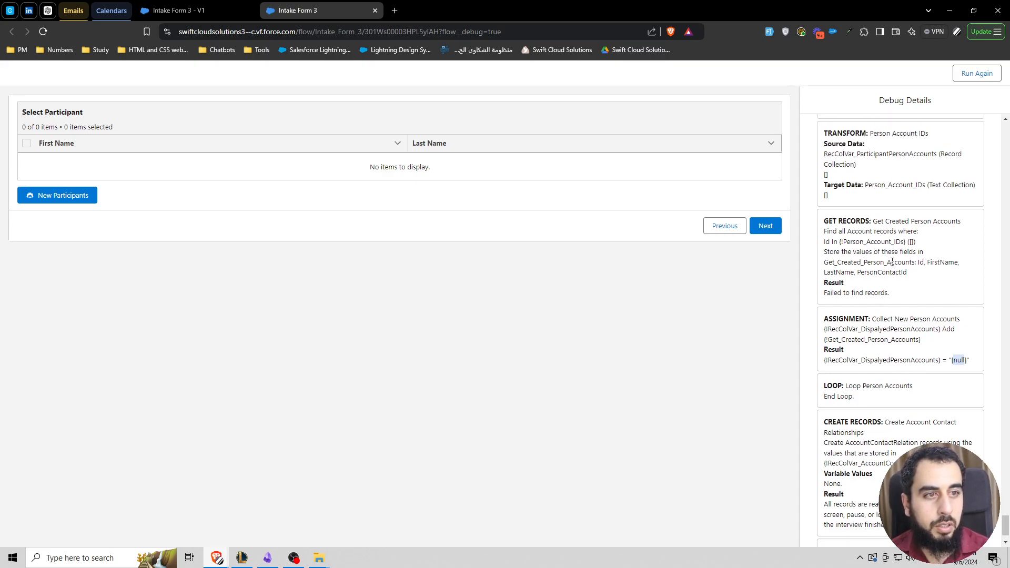
drag(873, 222, 961, 222)
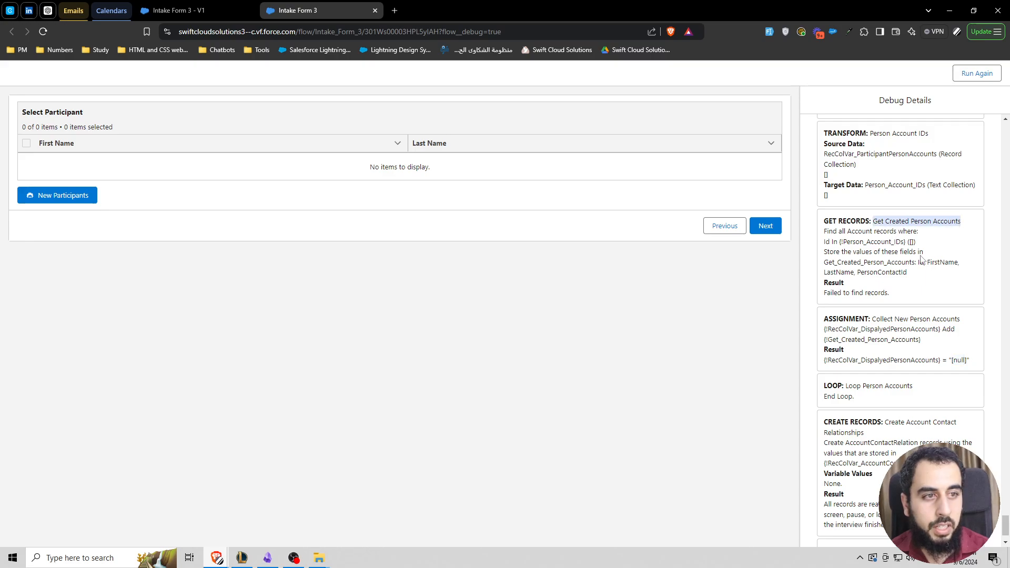
drag(889, 293, 831, 293)
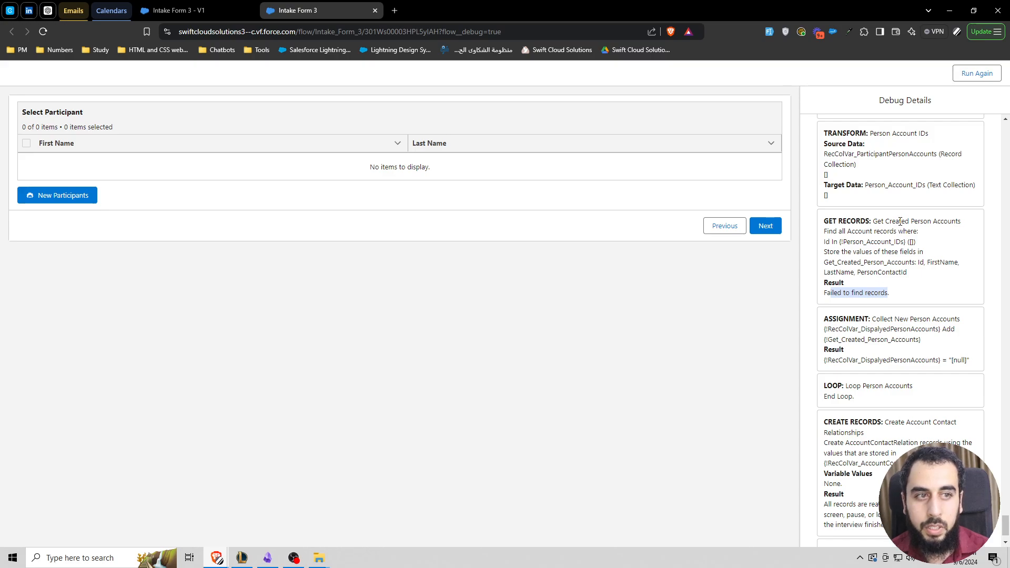
scroll(902, 236, up, 1)
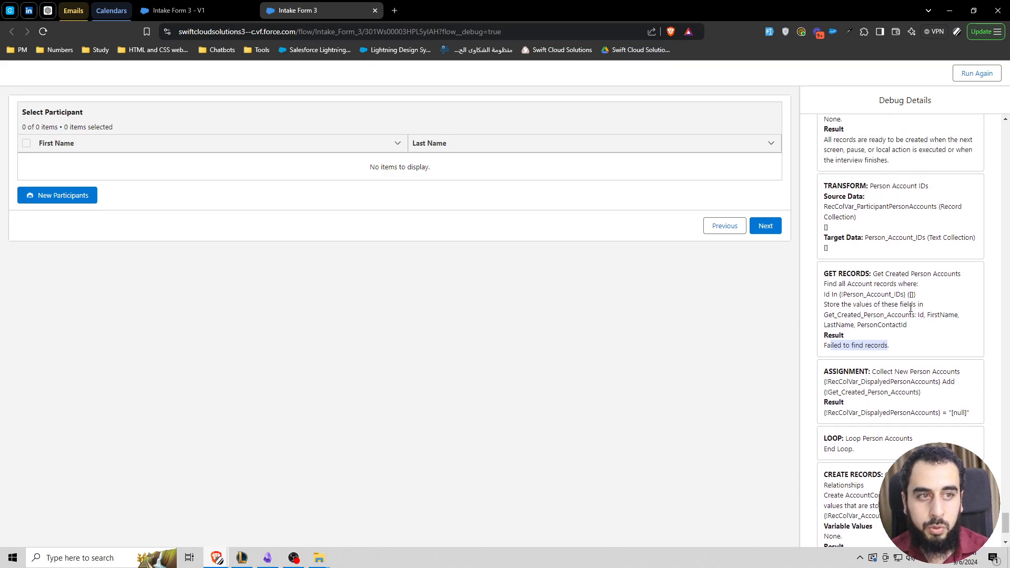
scroll(902, 307, up, 3)
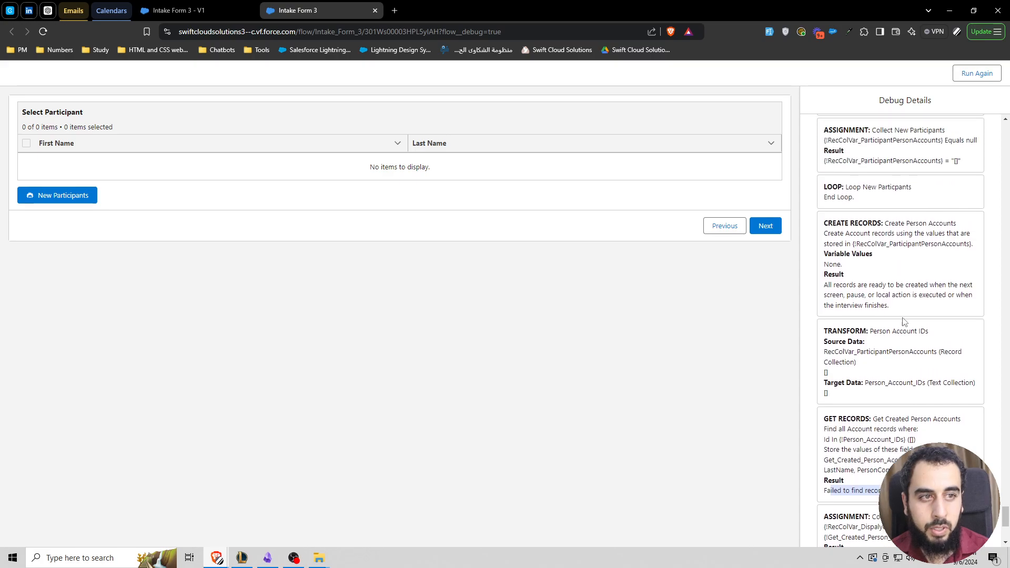
drag(886, 236, 950, 236)
drag(825, 278, 833, 278)
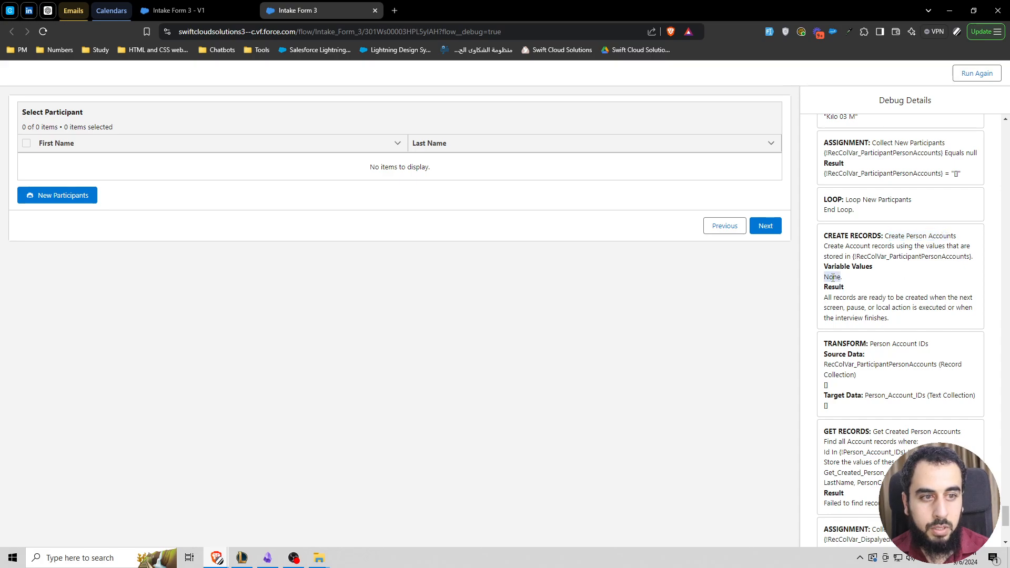
Step: Compare the debug results of the Assign New Participant and Collect New Participants assignments, checking the operator and value used
scroll(909, 264, up, 2)
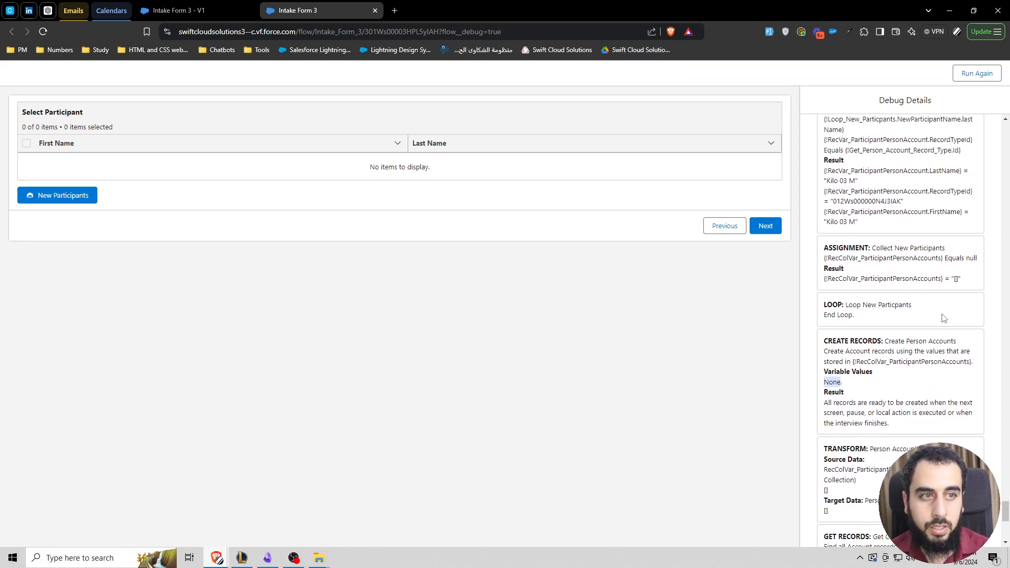
drag(900, 249, 965, 283)
click(862, 282)
double_click(862, 280)
scroll(910, 322, up, 2)
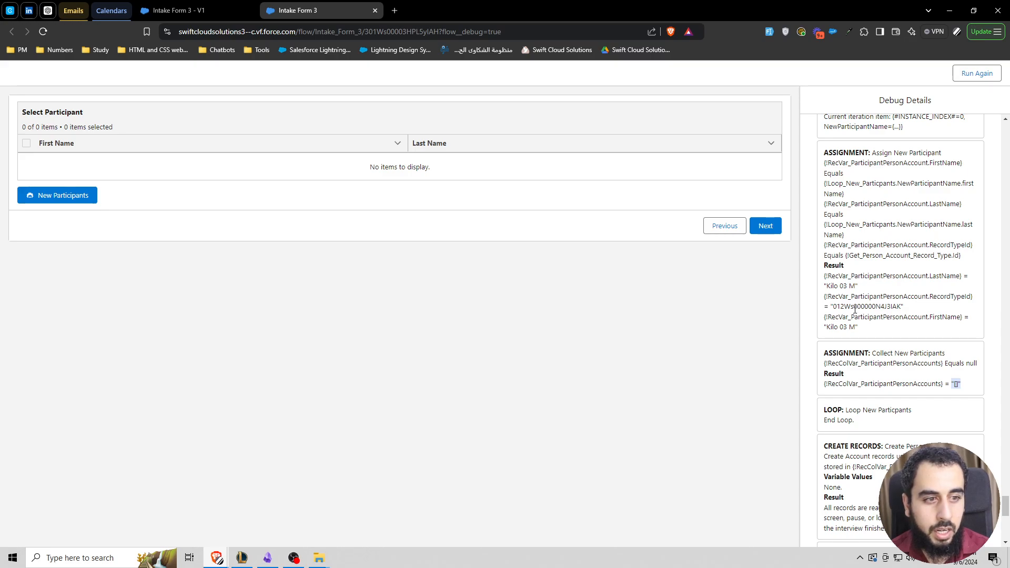
scroll(875, 337, down, 1)
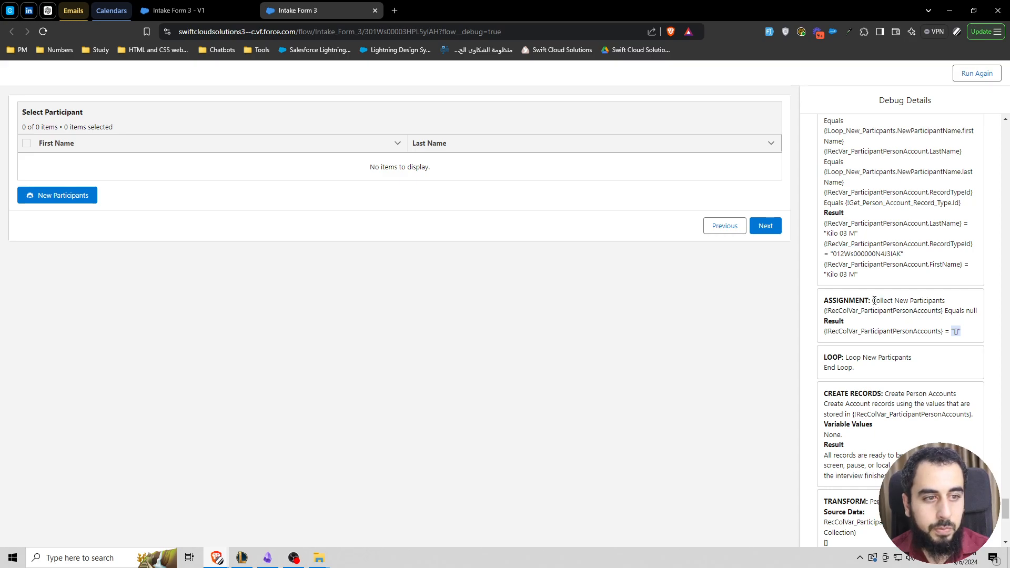
drag(860, 274, 824, 223)
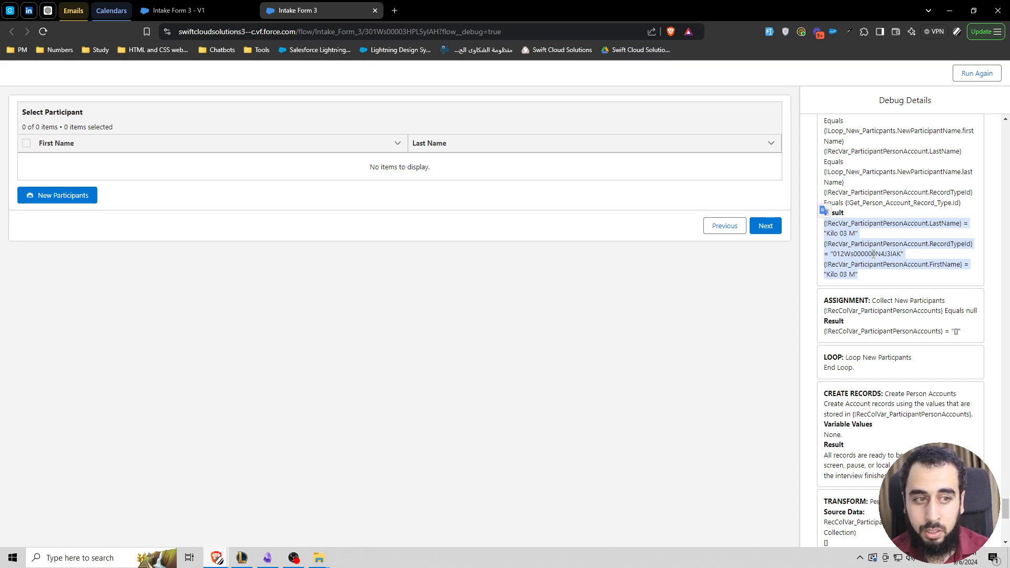
click(881, 300)
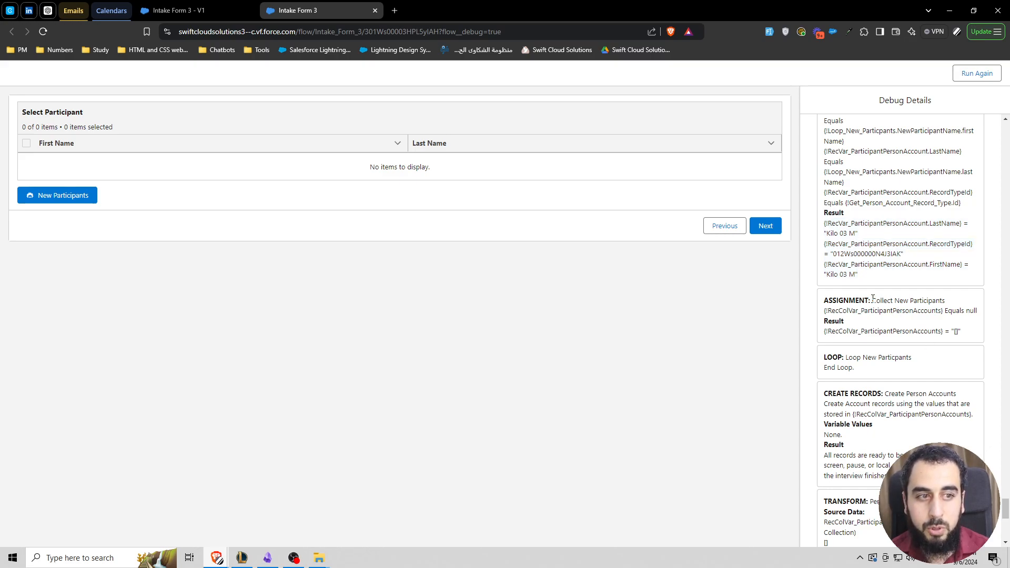
drag(873, 298, 964, 335)
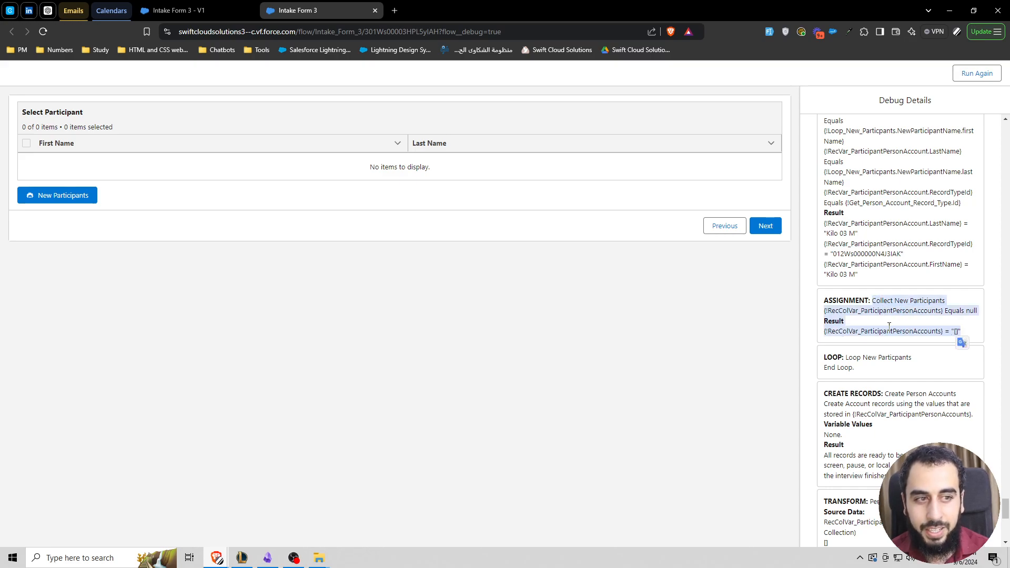
click(924, 324)
double_click(954, 311)
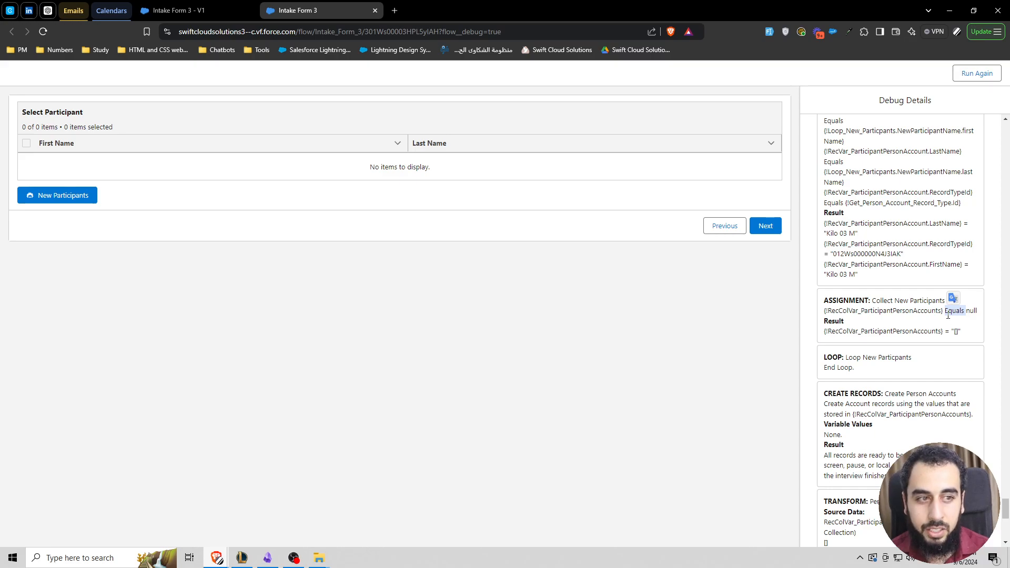
Step: Copy the name Collect New Participants from the debug details, find that assignment in the flow and open it
triple_click(904, 303)
drag(947, 301, 872, 301)
key(ctrl+c)
click(198, 10)
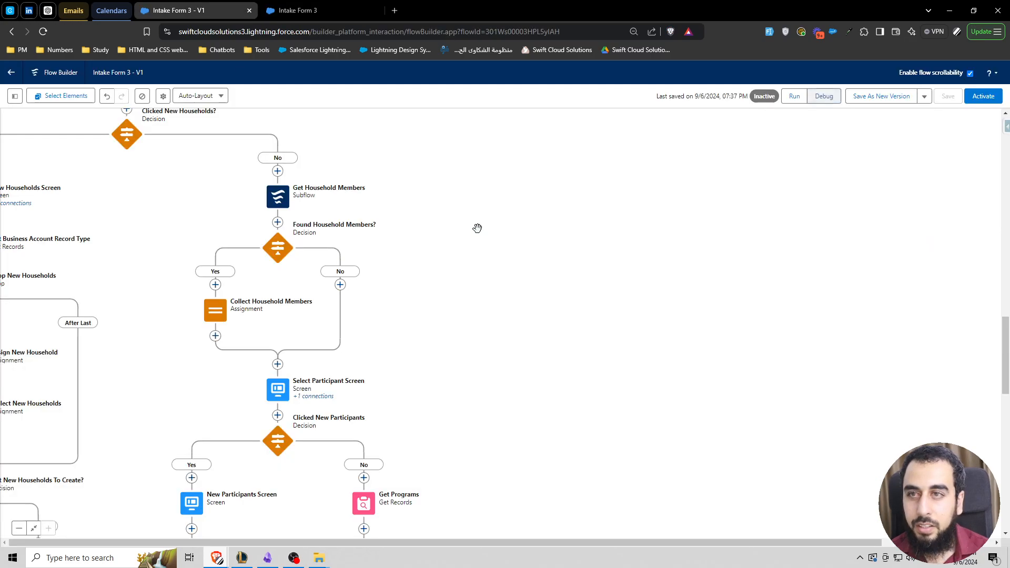
key(ctrl+f)
key(ctrl+v)
scroll(361, 329, down, 8)
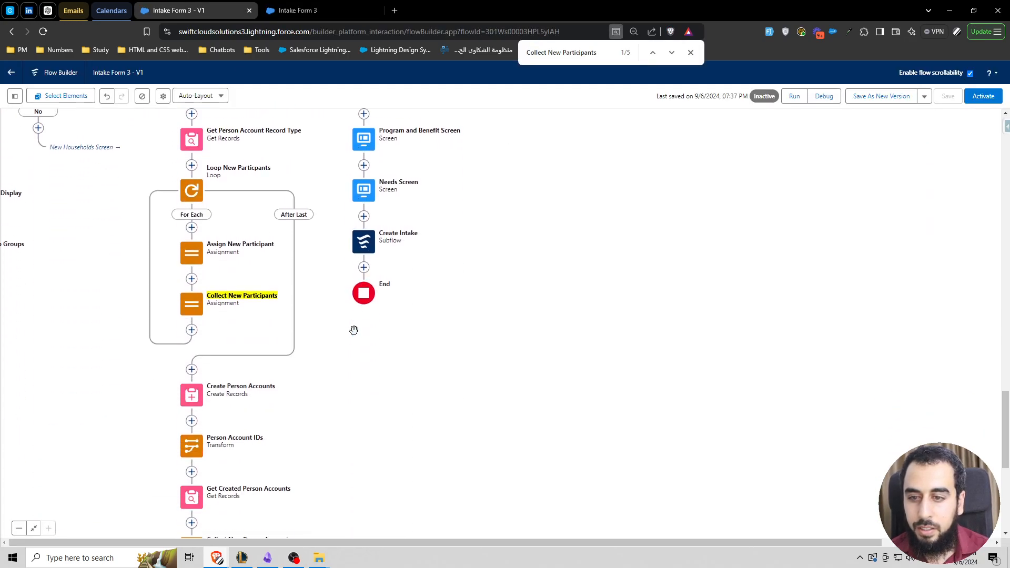
click(691, 52)
click(213, 291)
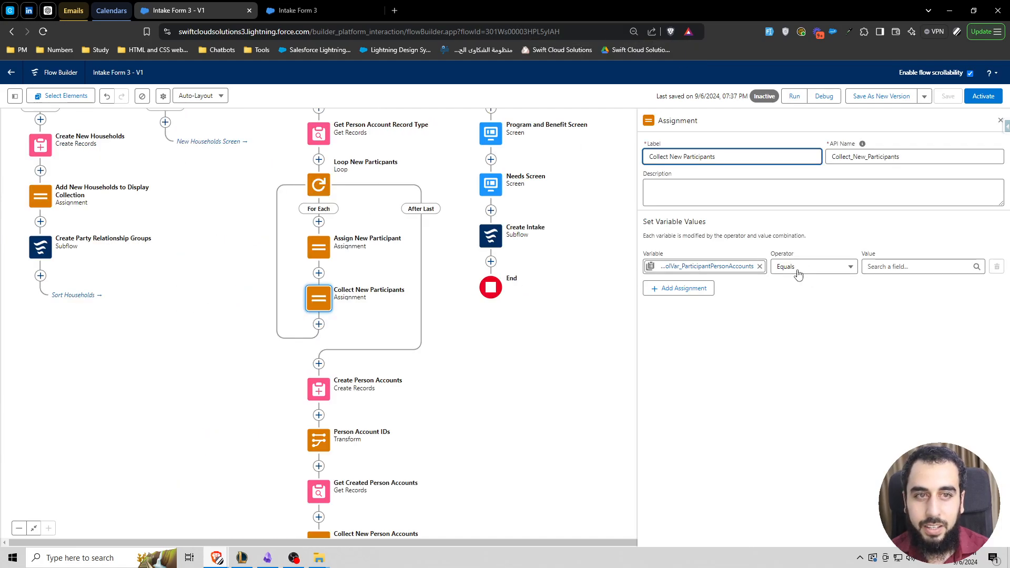
Step: Set the Collect New Participants assignment to Add RecVar_ParticipantPersonAccount, check the Assign New Participant variables and save the flow
click(201, 264)
drag(201, 264, 243, 315)
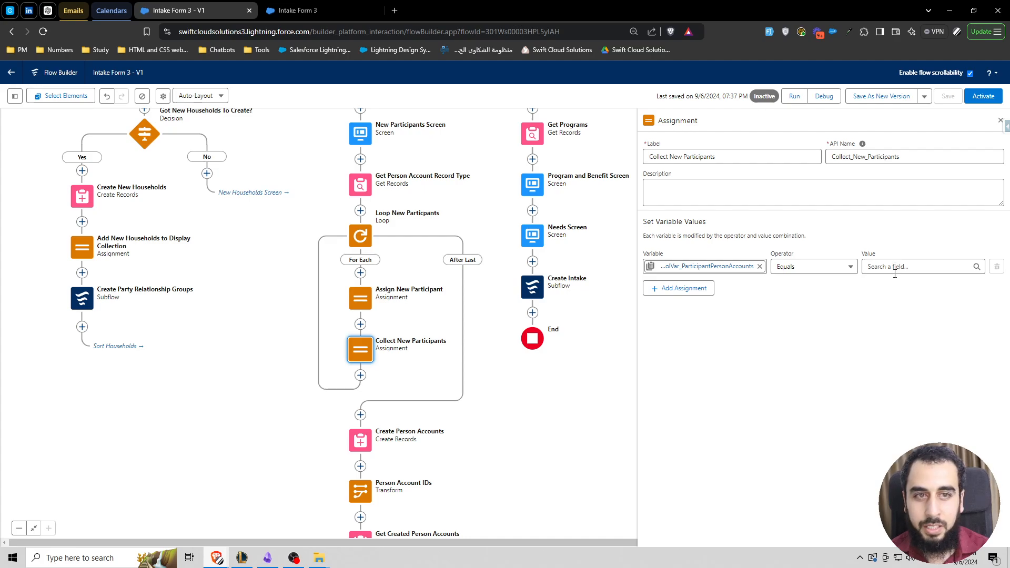
click(824, 269)
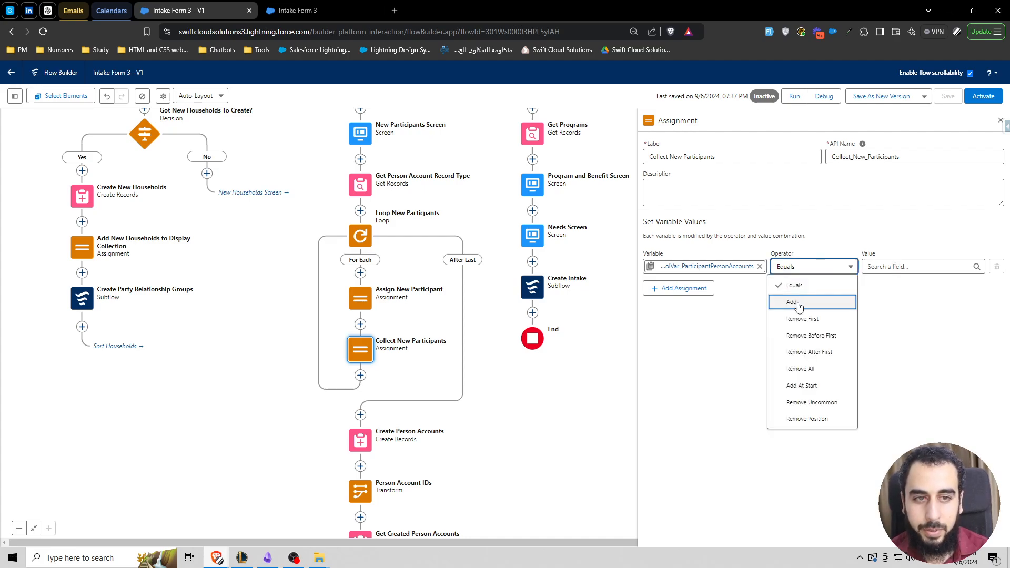
click(799, 304)
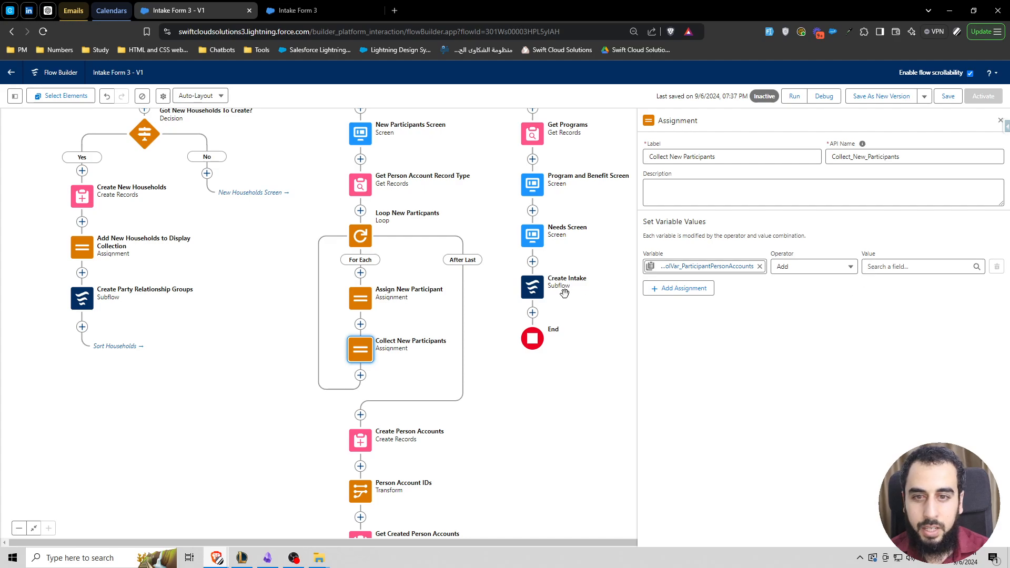
click(881, 272)
text(recvar)
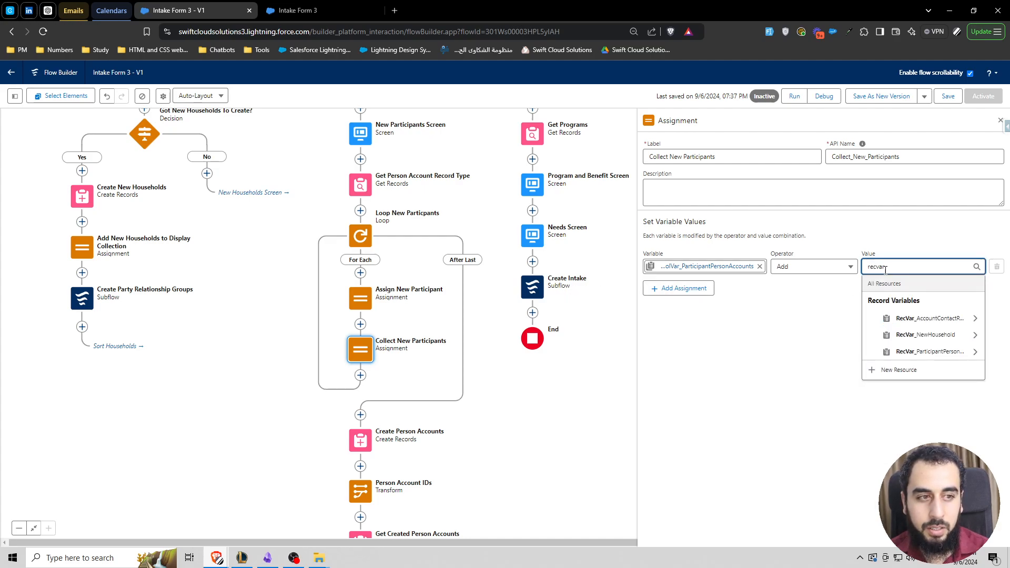
click(922, 351)
click(764, 342)
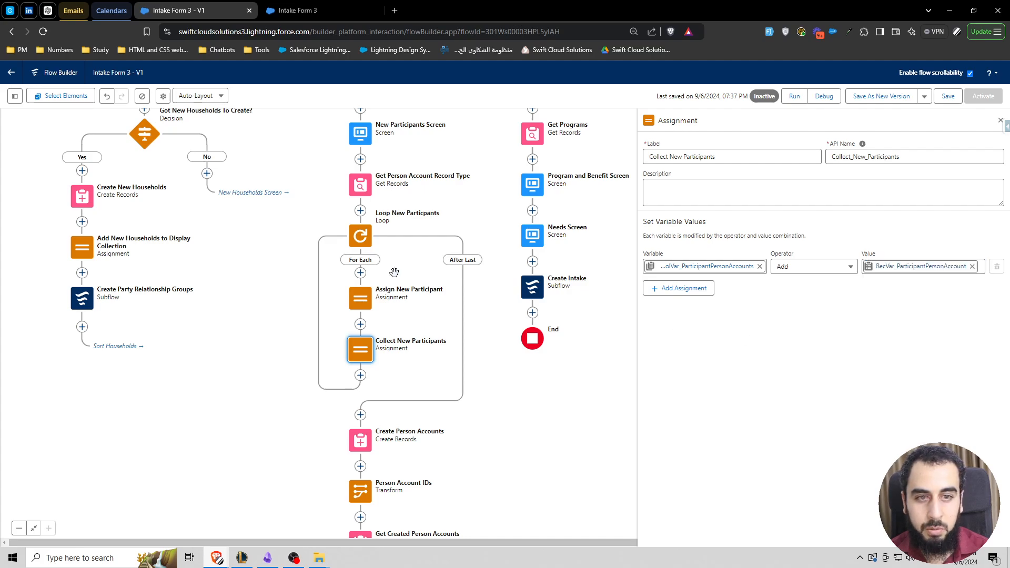
click(355, 295)
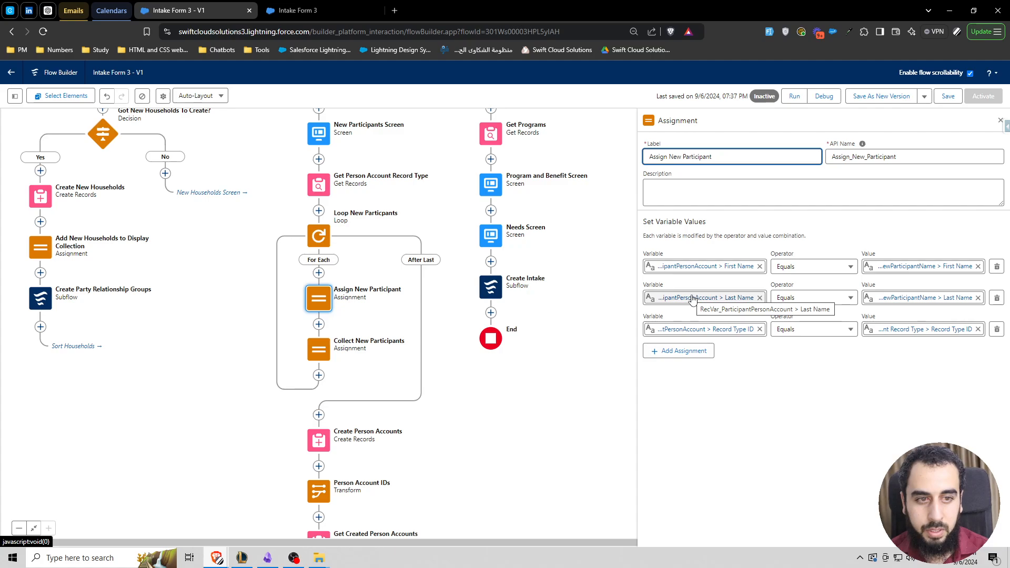
click(948, 95)
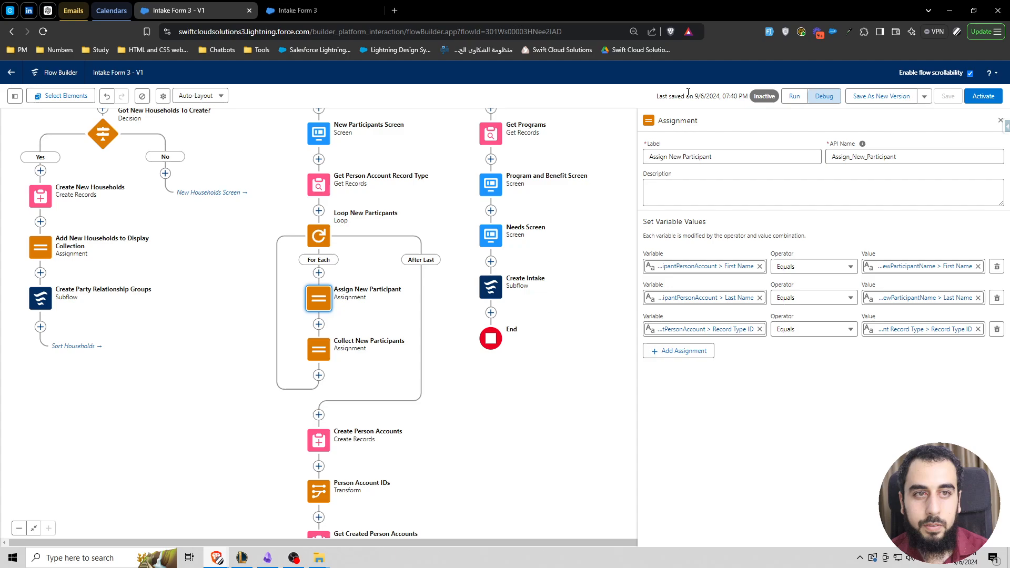
Step: Replace the old debug session with a new debug run of the saved flow and open the new household form
click(824, 96)
click(479, 9)
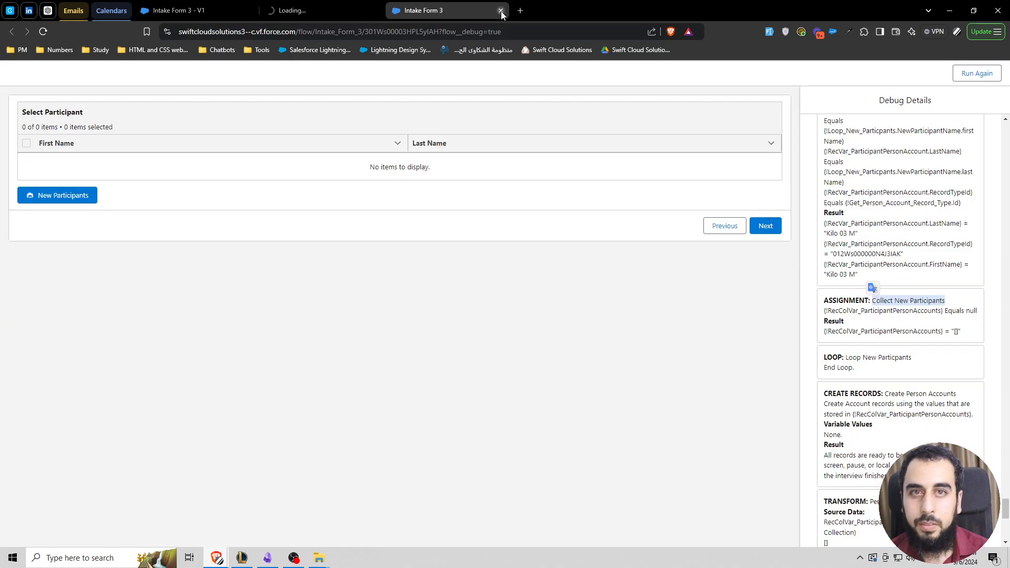
click(501, 11)
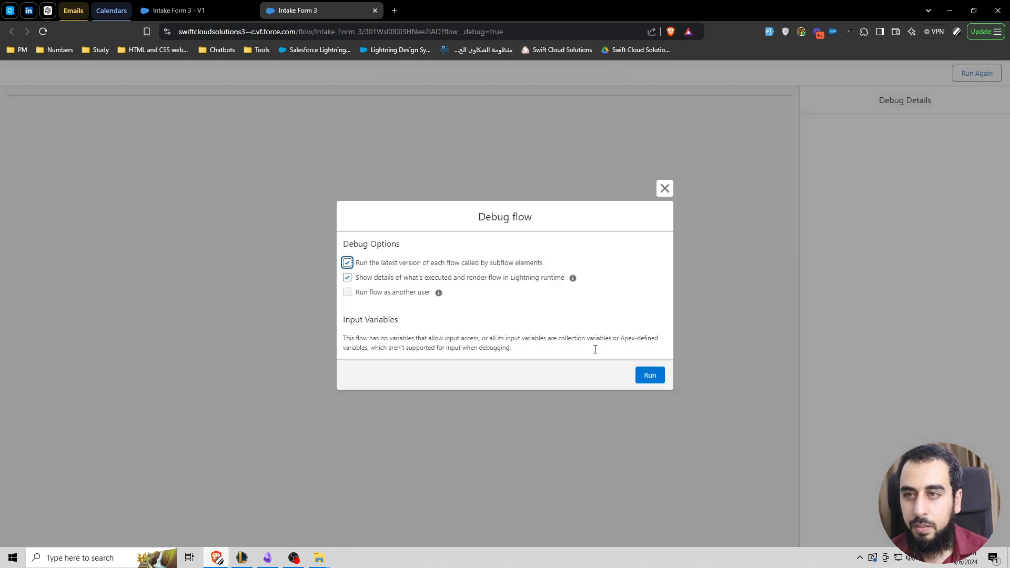
click(650, 376)
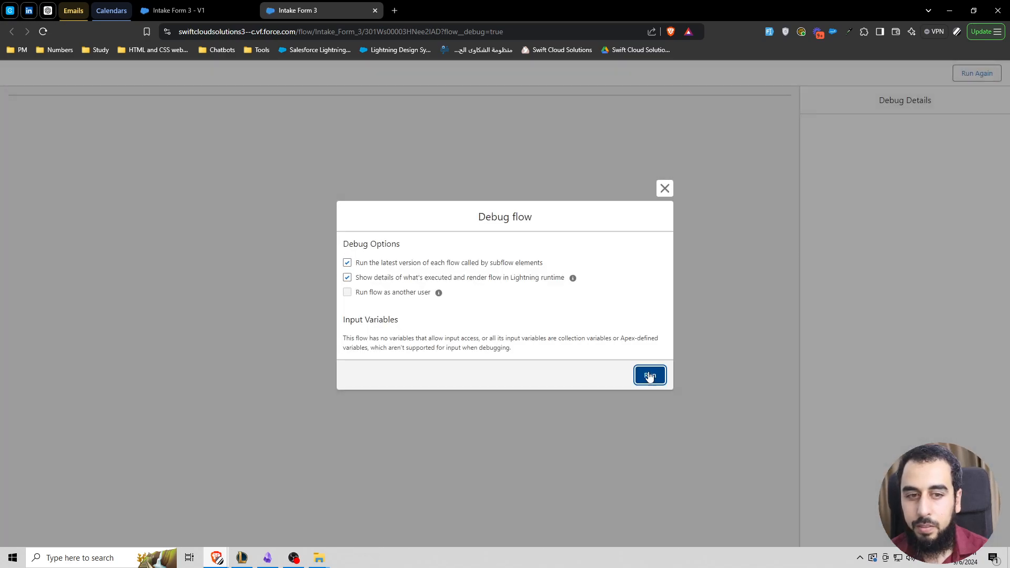
click(80, 359)
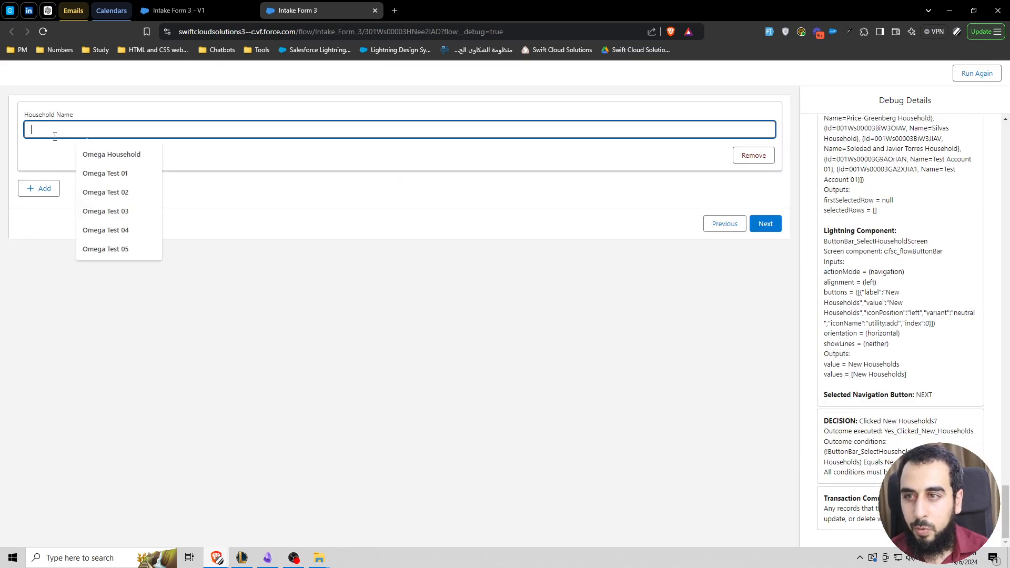
Step: Name the new household Kilo 04 and submit it to the household list
text(Kilo )
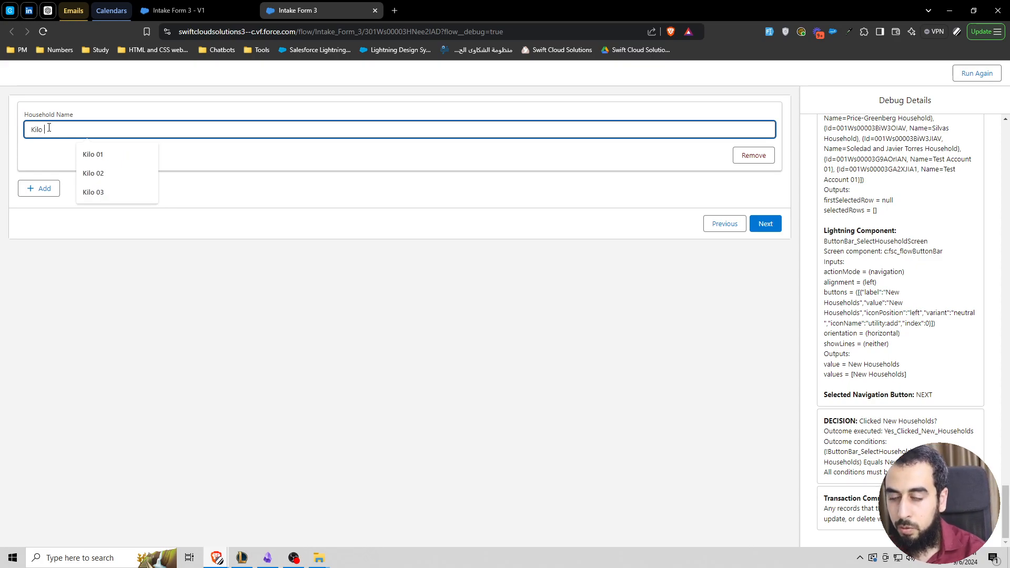
text(04)
key(ctrl+s)
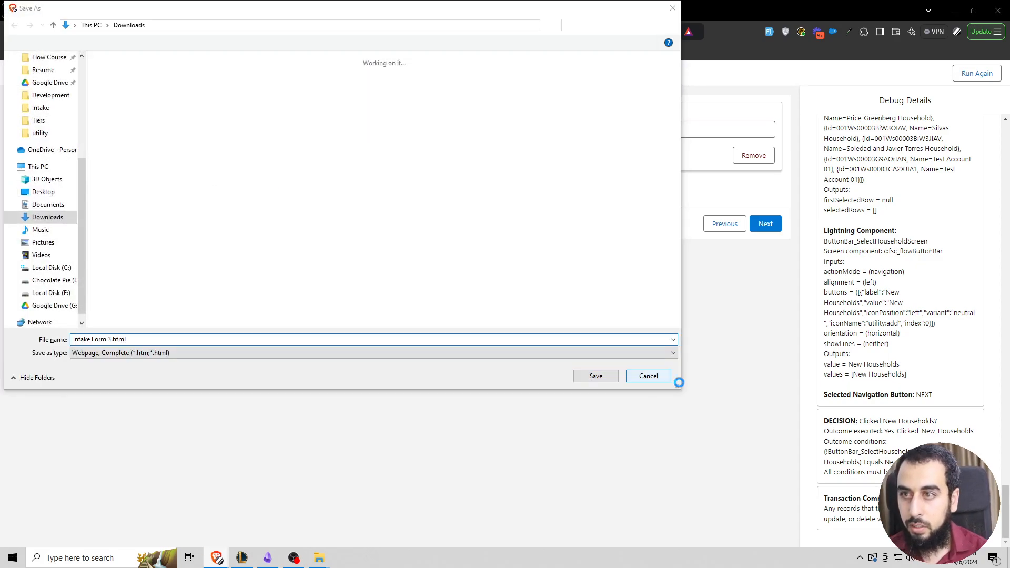
click(649, 376)
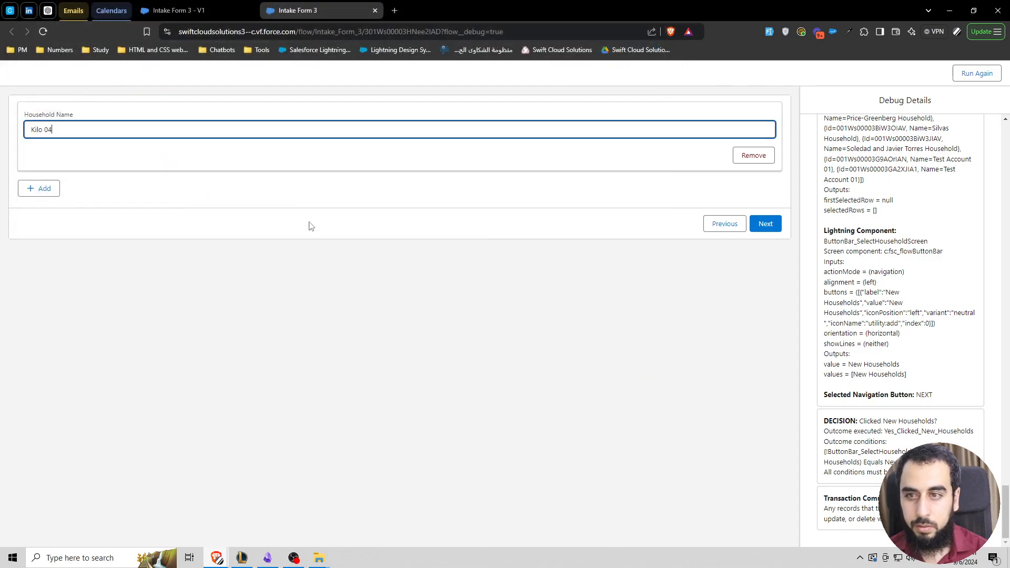
key(ctrl+a)
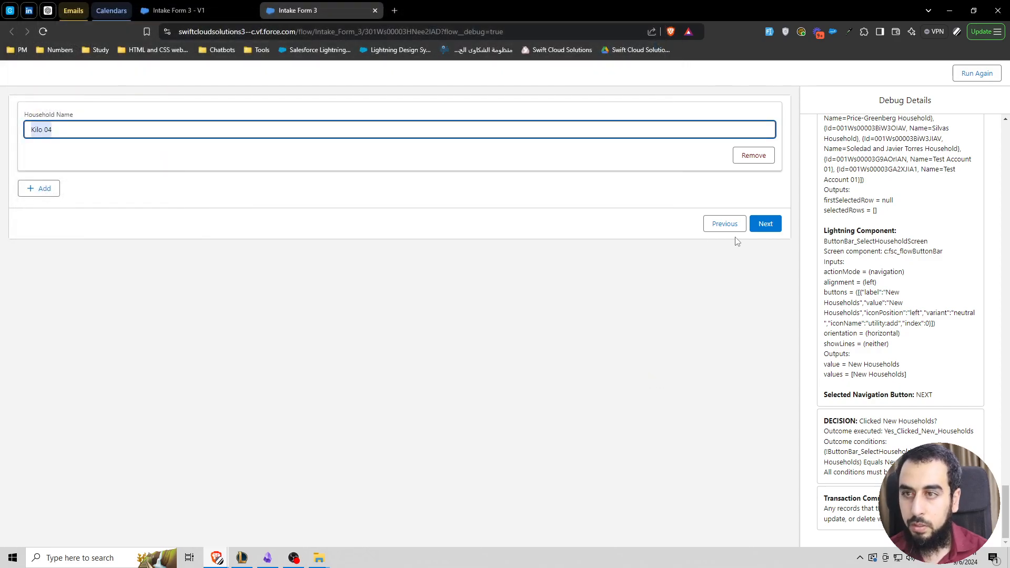
click(762, 223)
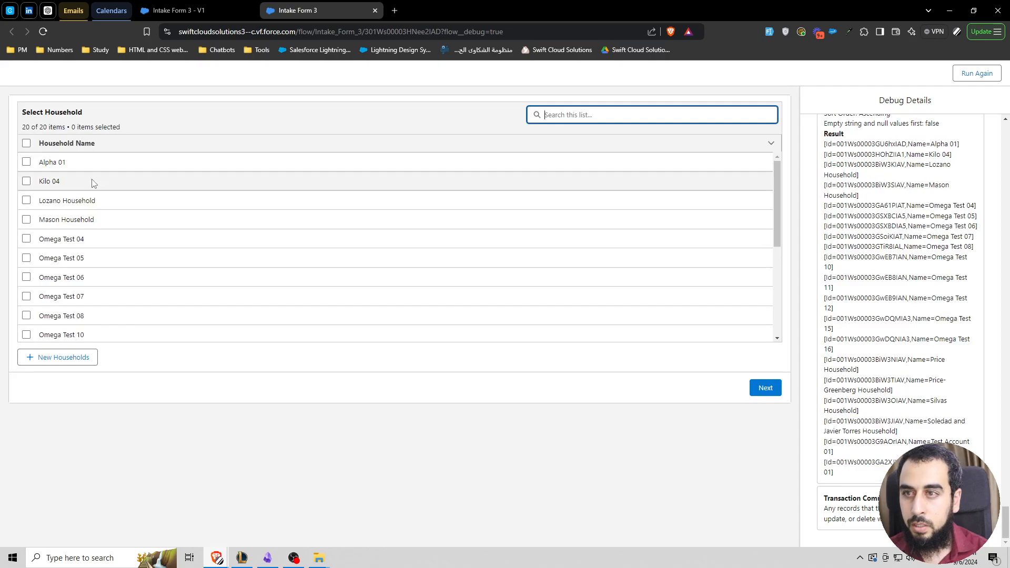
Step: Select the Kilo 04 household, continue to its participants and open the new participant form
click(27, 181)
click(765, 388)
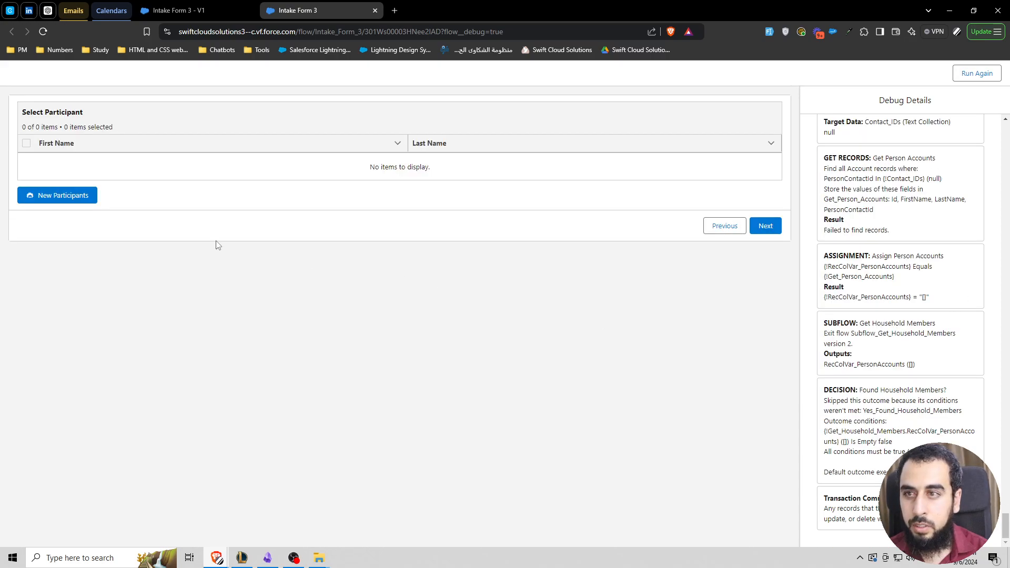
click(84, 200)
Step: Enter Kilo 04 M as both first and last name of the new participant and submit the form
click(84, 147)
text(Kilo 04 )
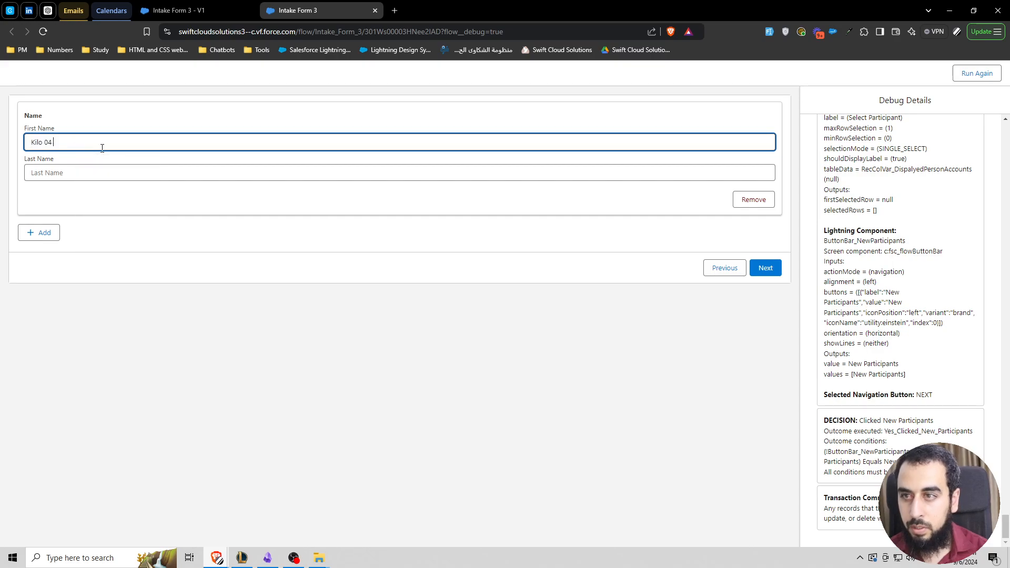
text(M)
key(ctrl+a)
key(ctrl+c)
click(93, 176)
key(ctrl+v)
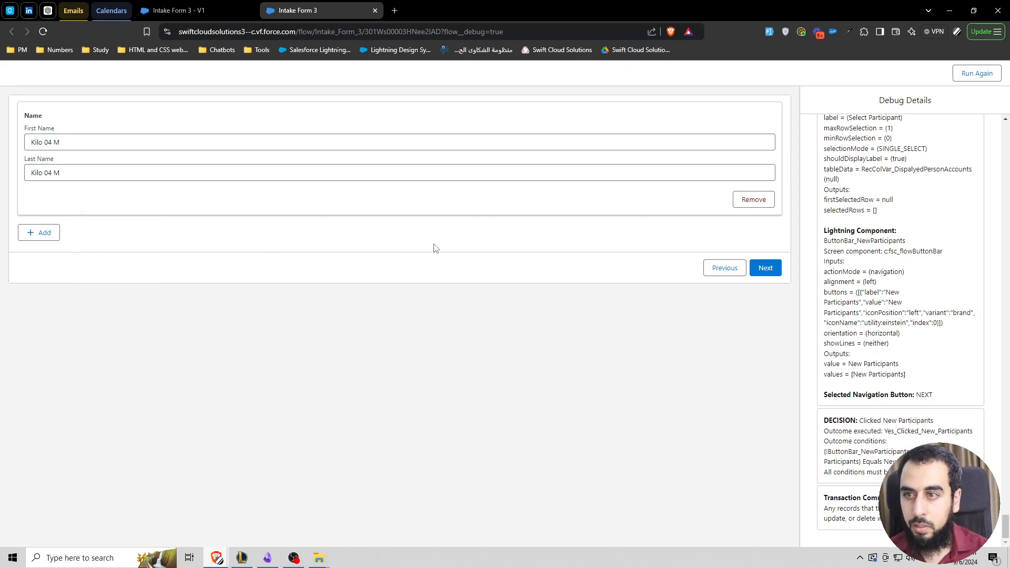
click(767, 268)
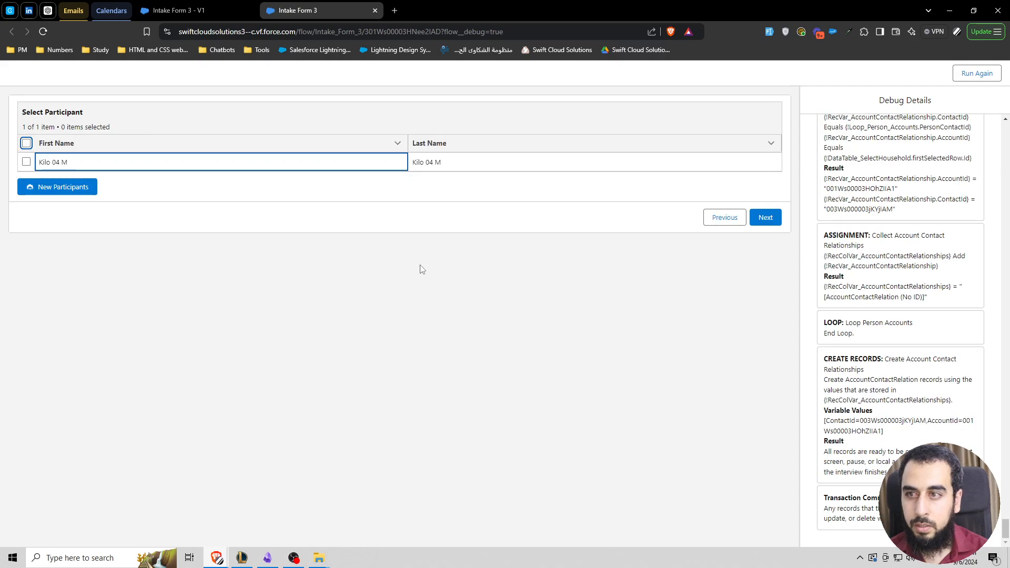
click(297, 200)
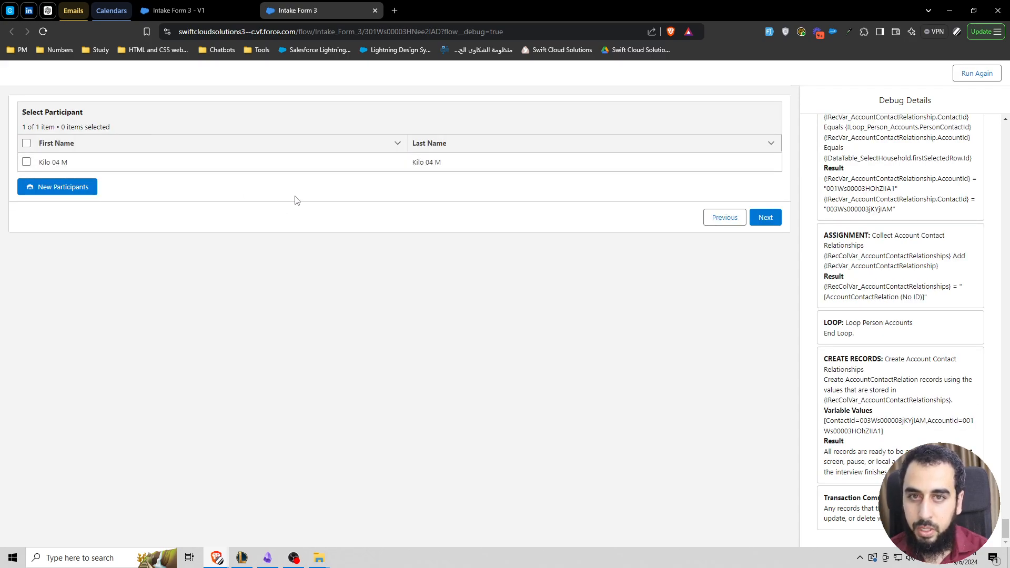